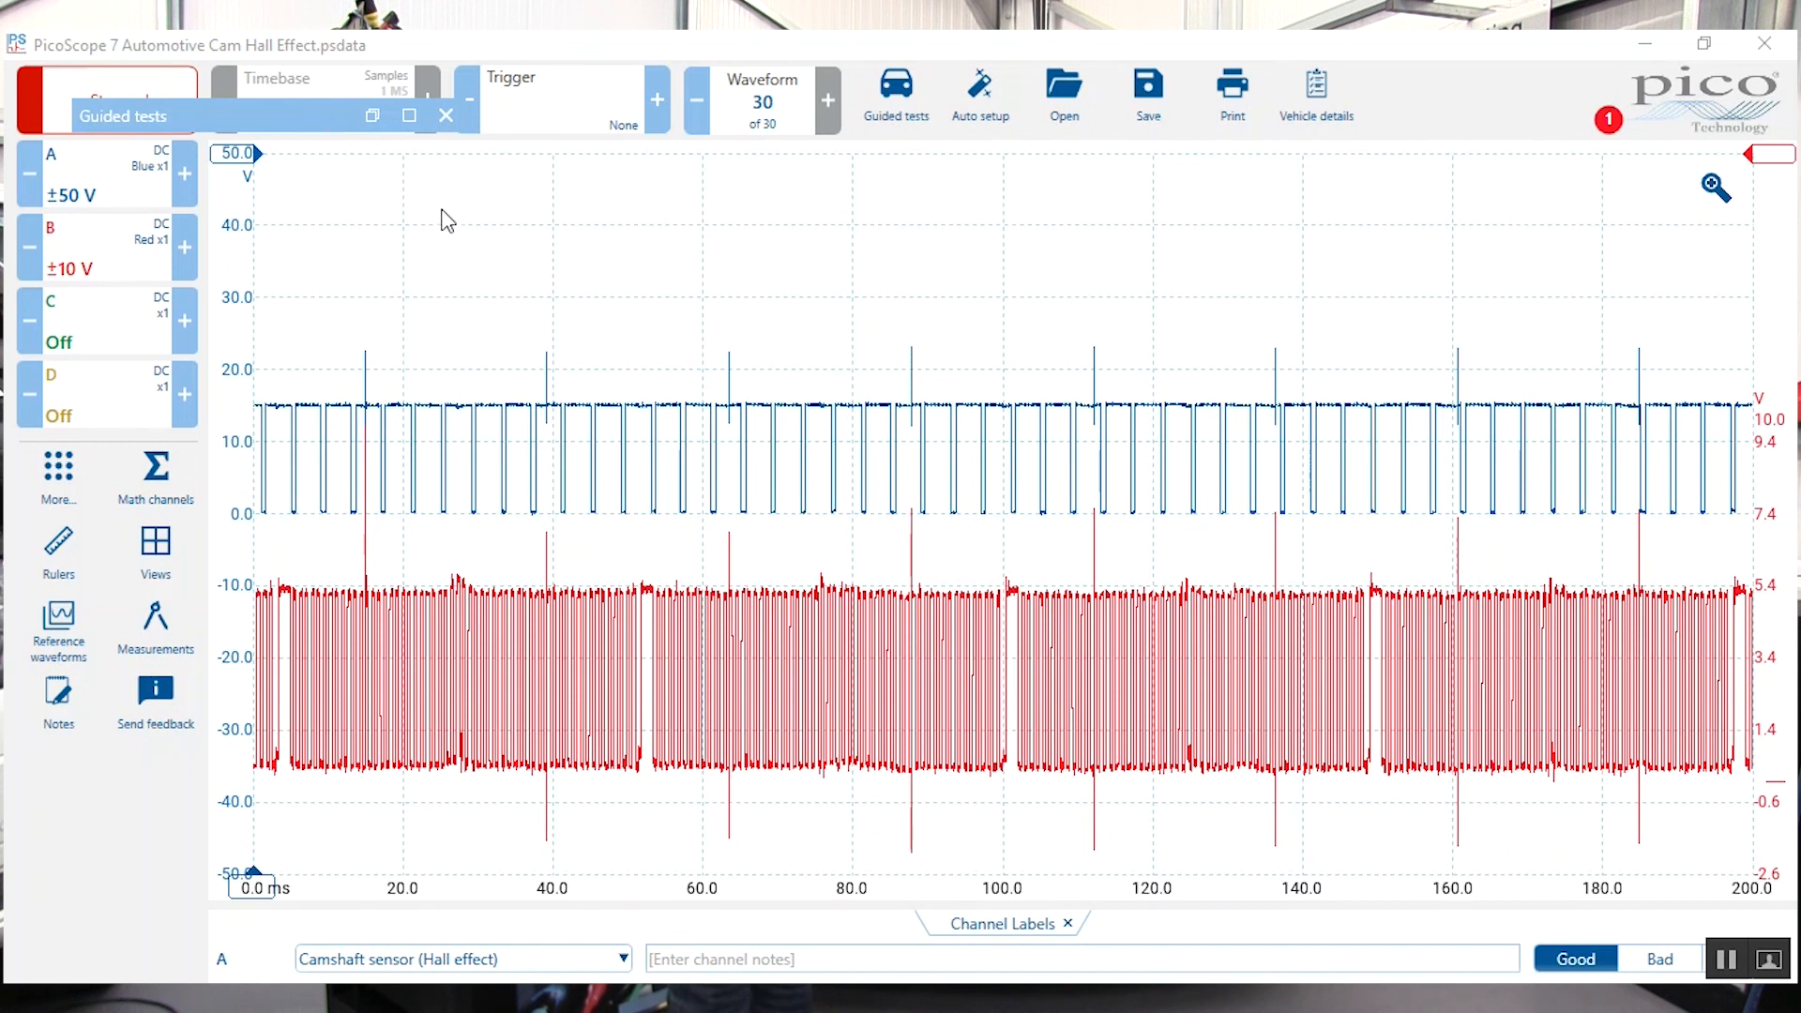
Close the minimised Guided tests panel, leaving only the scope view.
left_click(372, 117)
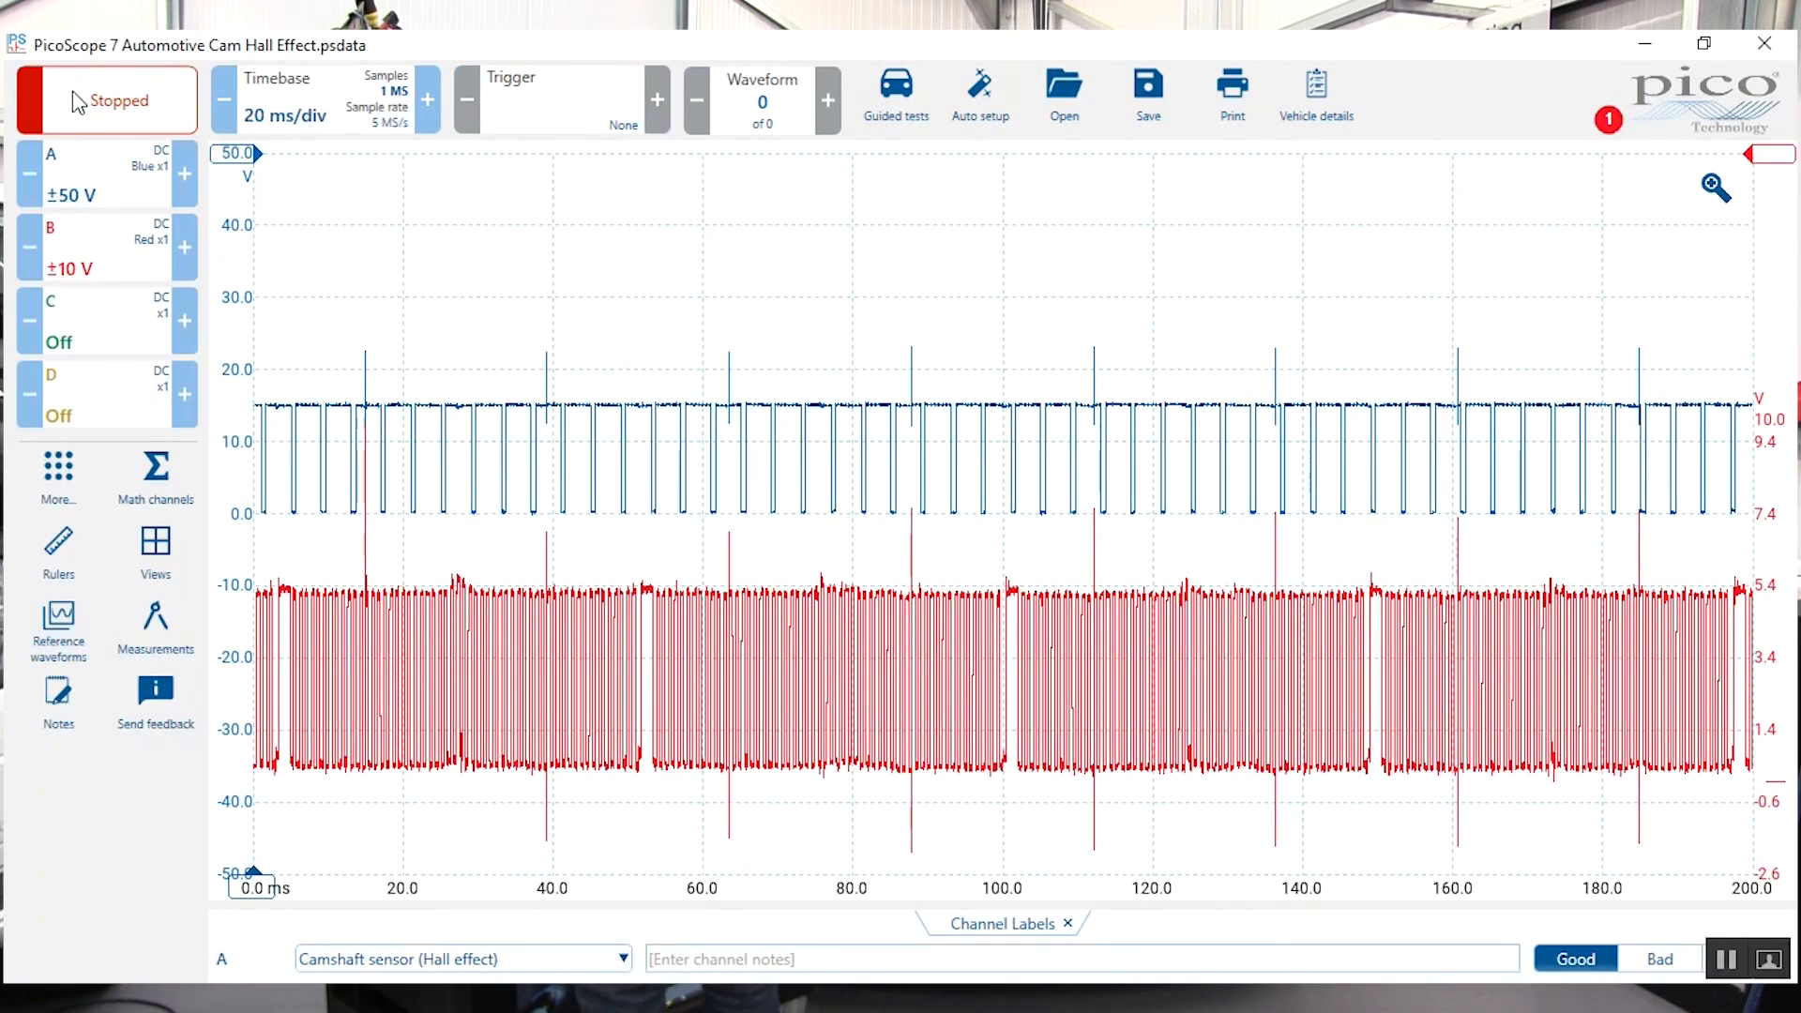
Start live capture, widen channel B to ±20 V and settle channel A back at ±50 V, clearing overrange.
left_click(78, 102)
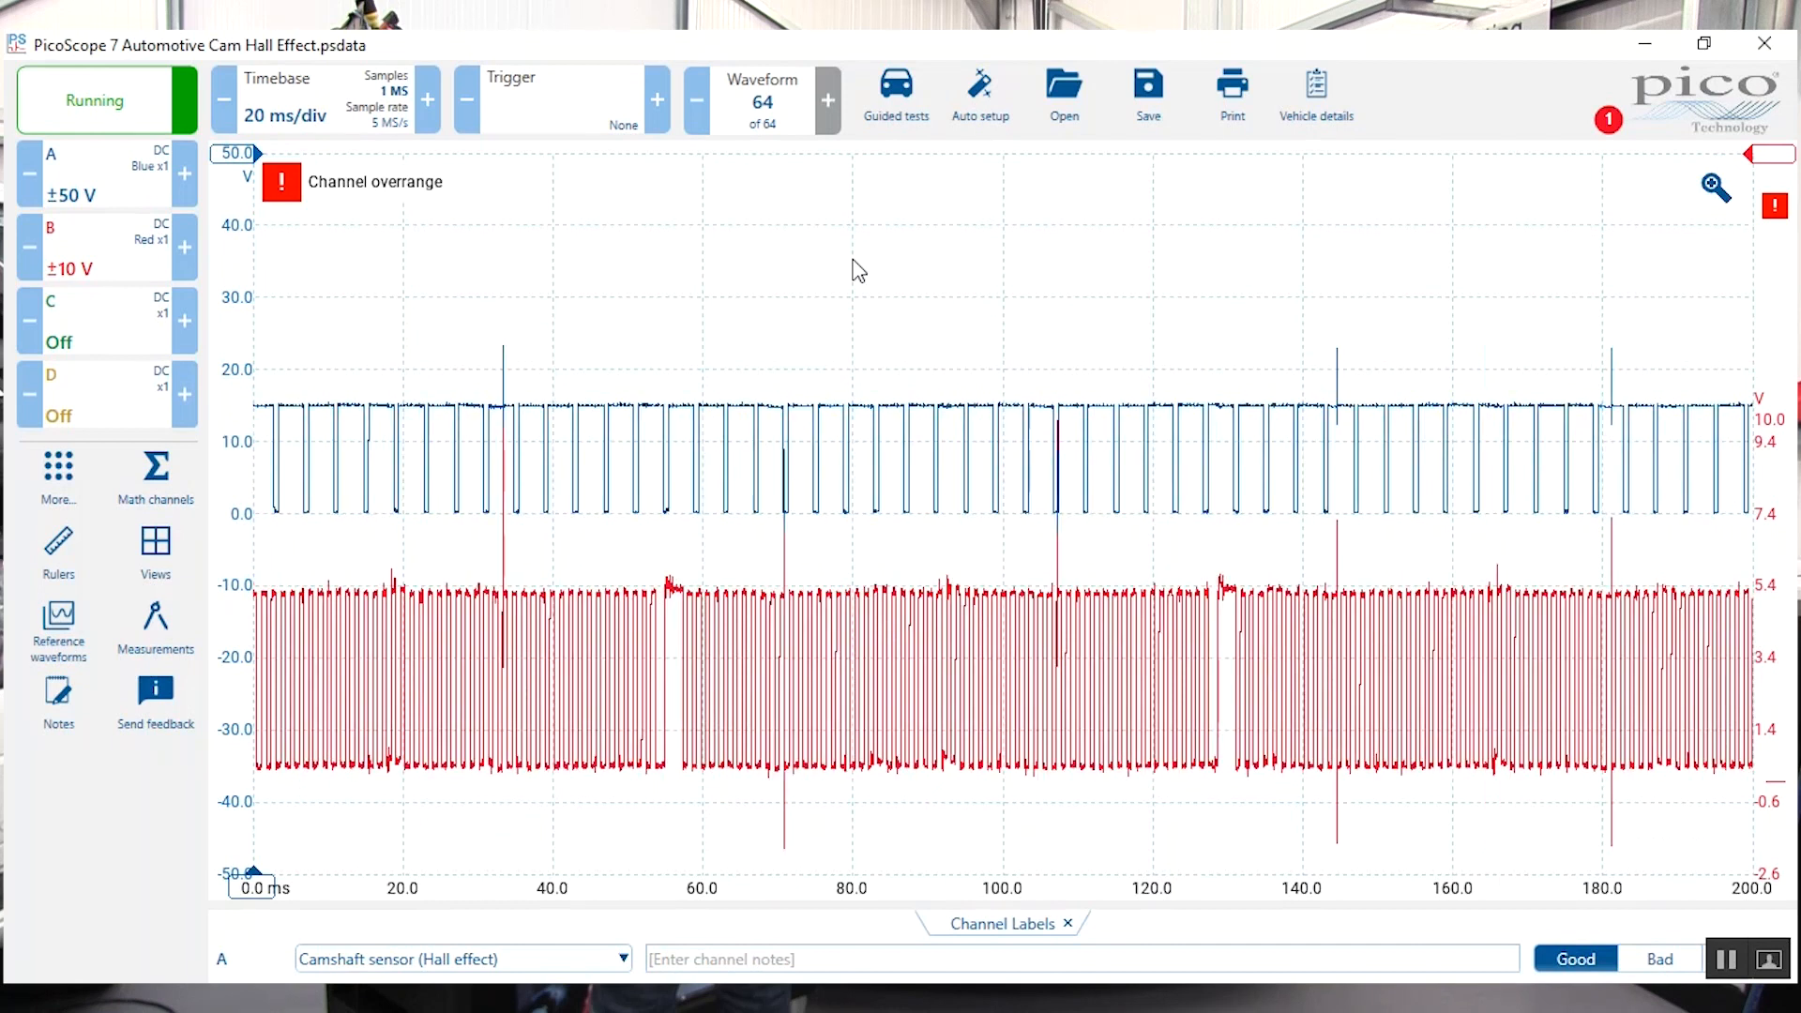
left_click(185, 248)
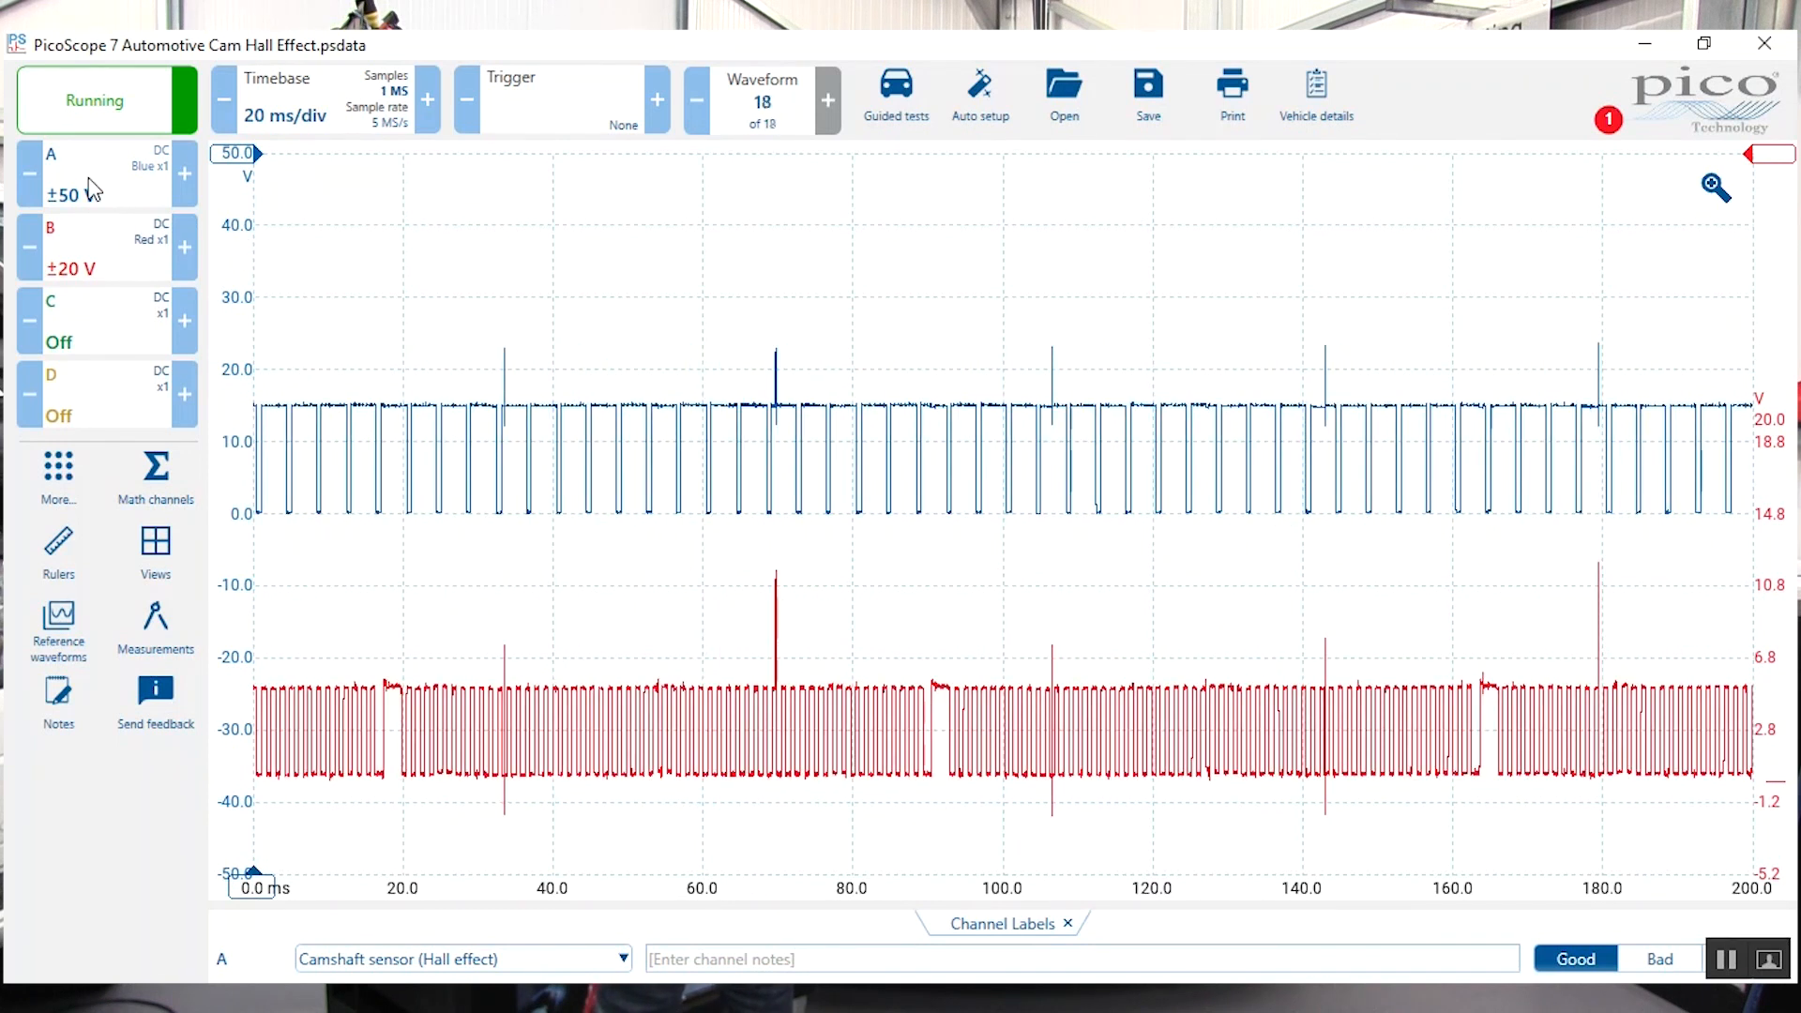
left_click(33, 174)
left_click(33, 174)
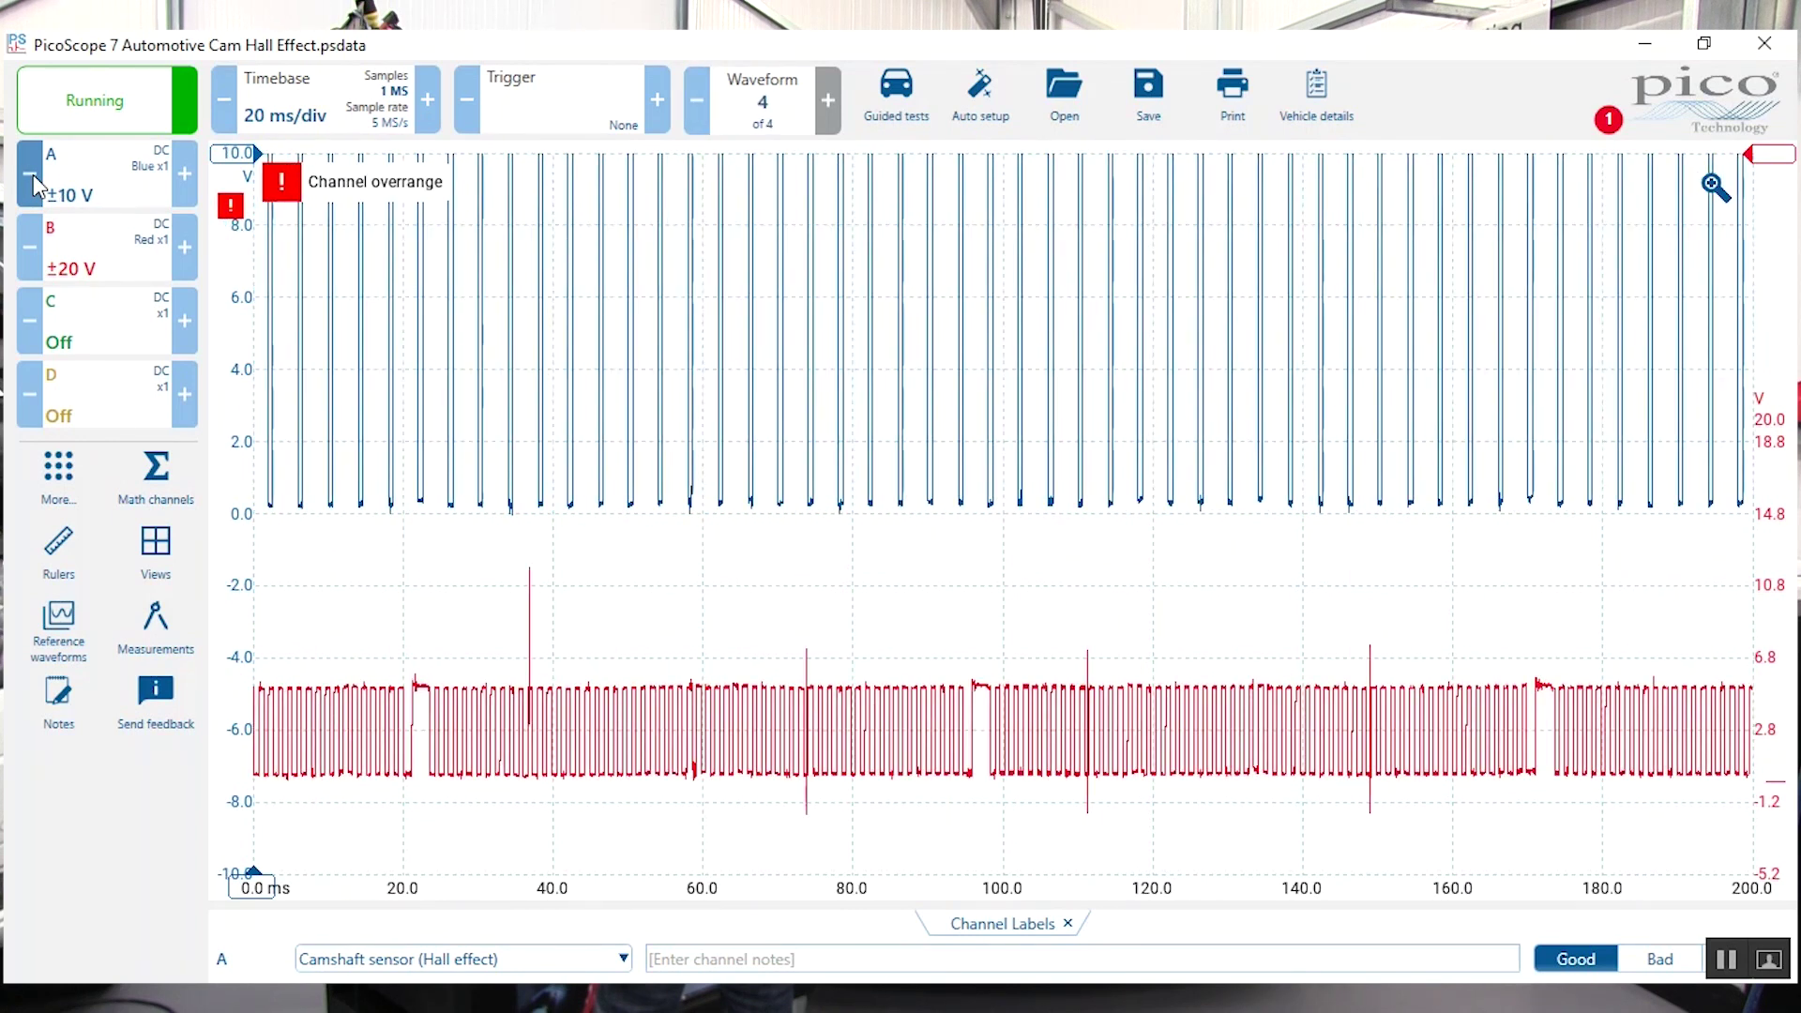
left_click(184, 180)
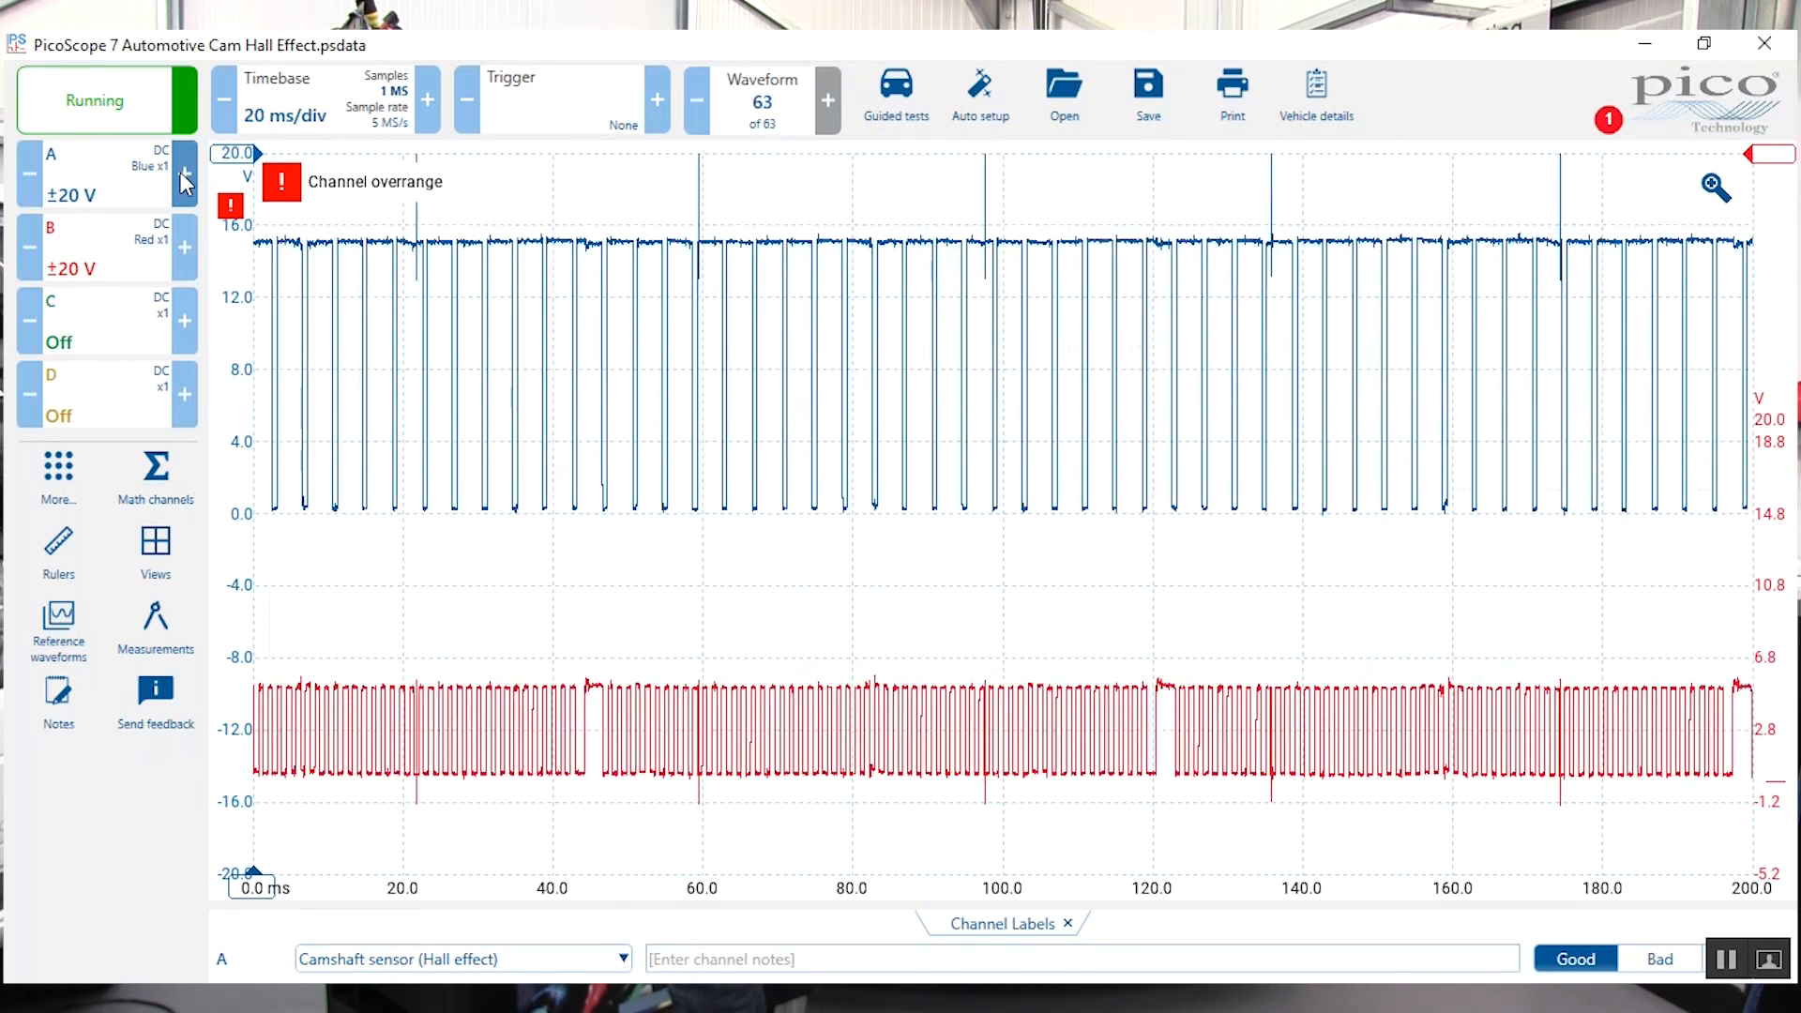
left_click(185, 174)
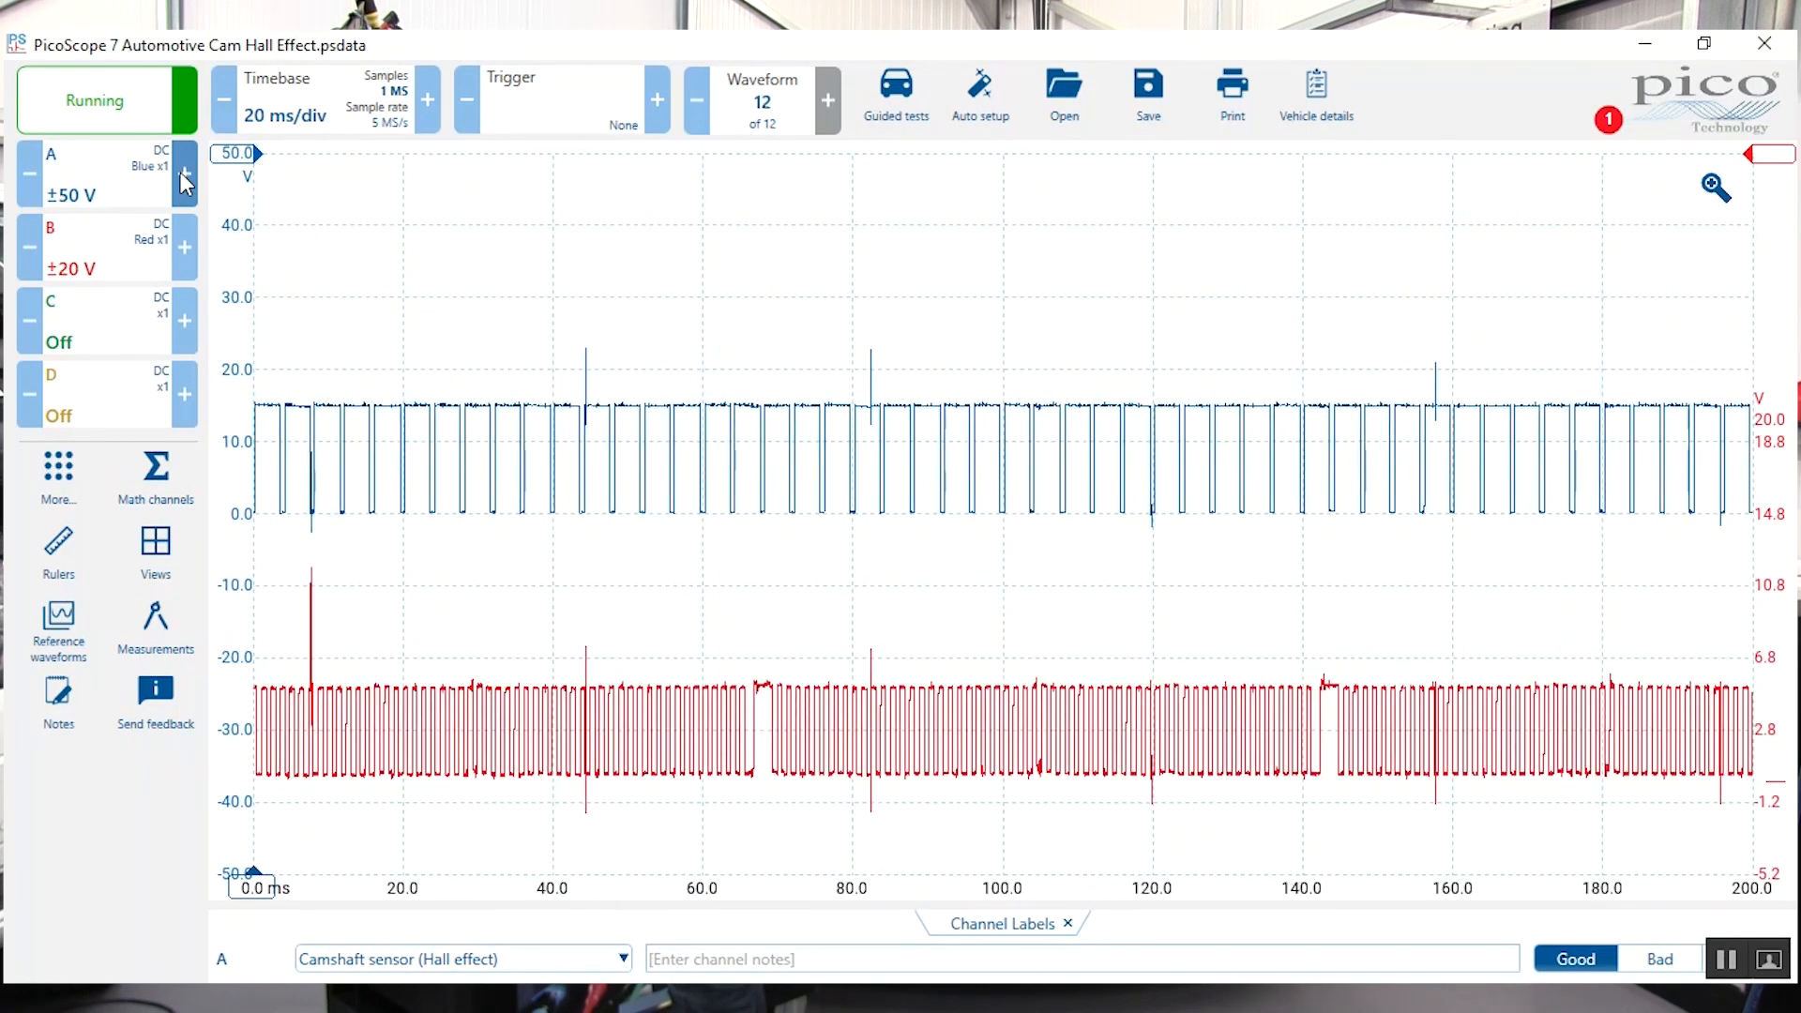
Stop the capture, freezing the cam and crank waveforms at waveform 24 of 24.
left_click(120, 102)
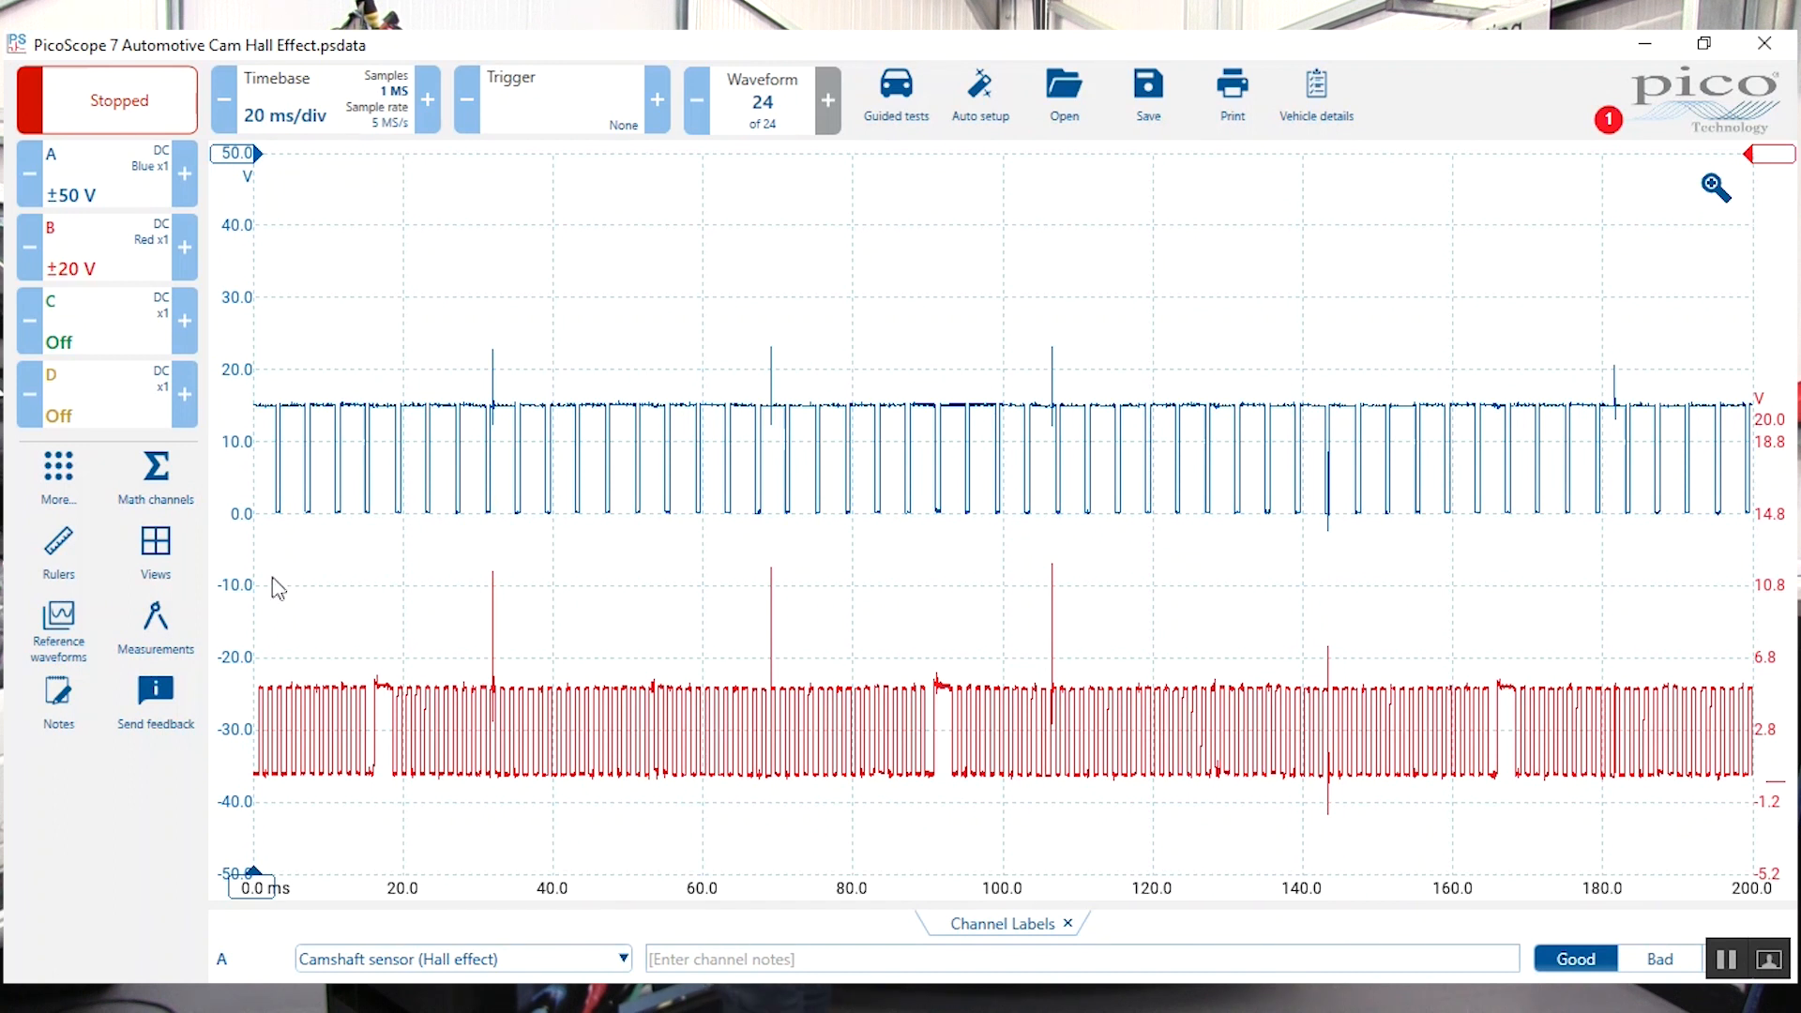
Place time rulers at 18.74 ms and 92.99 ms, reading 74.26 ms, 13.5 Hz and 808 RPM.
left_click_drag(254, 874, 393, 891)
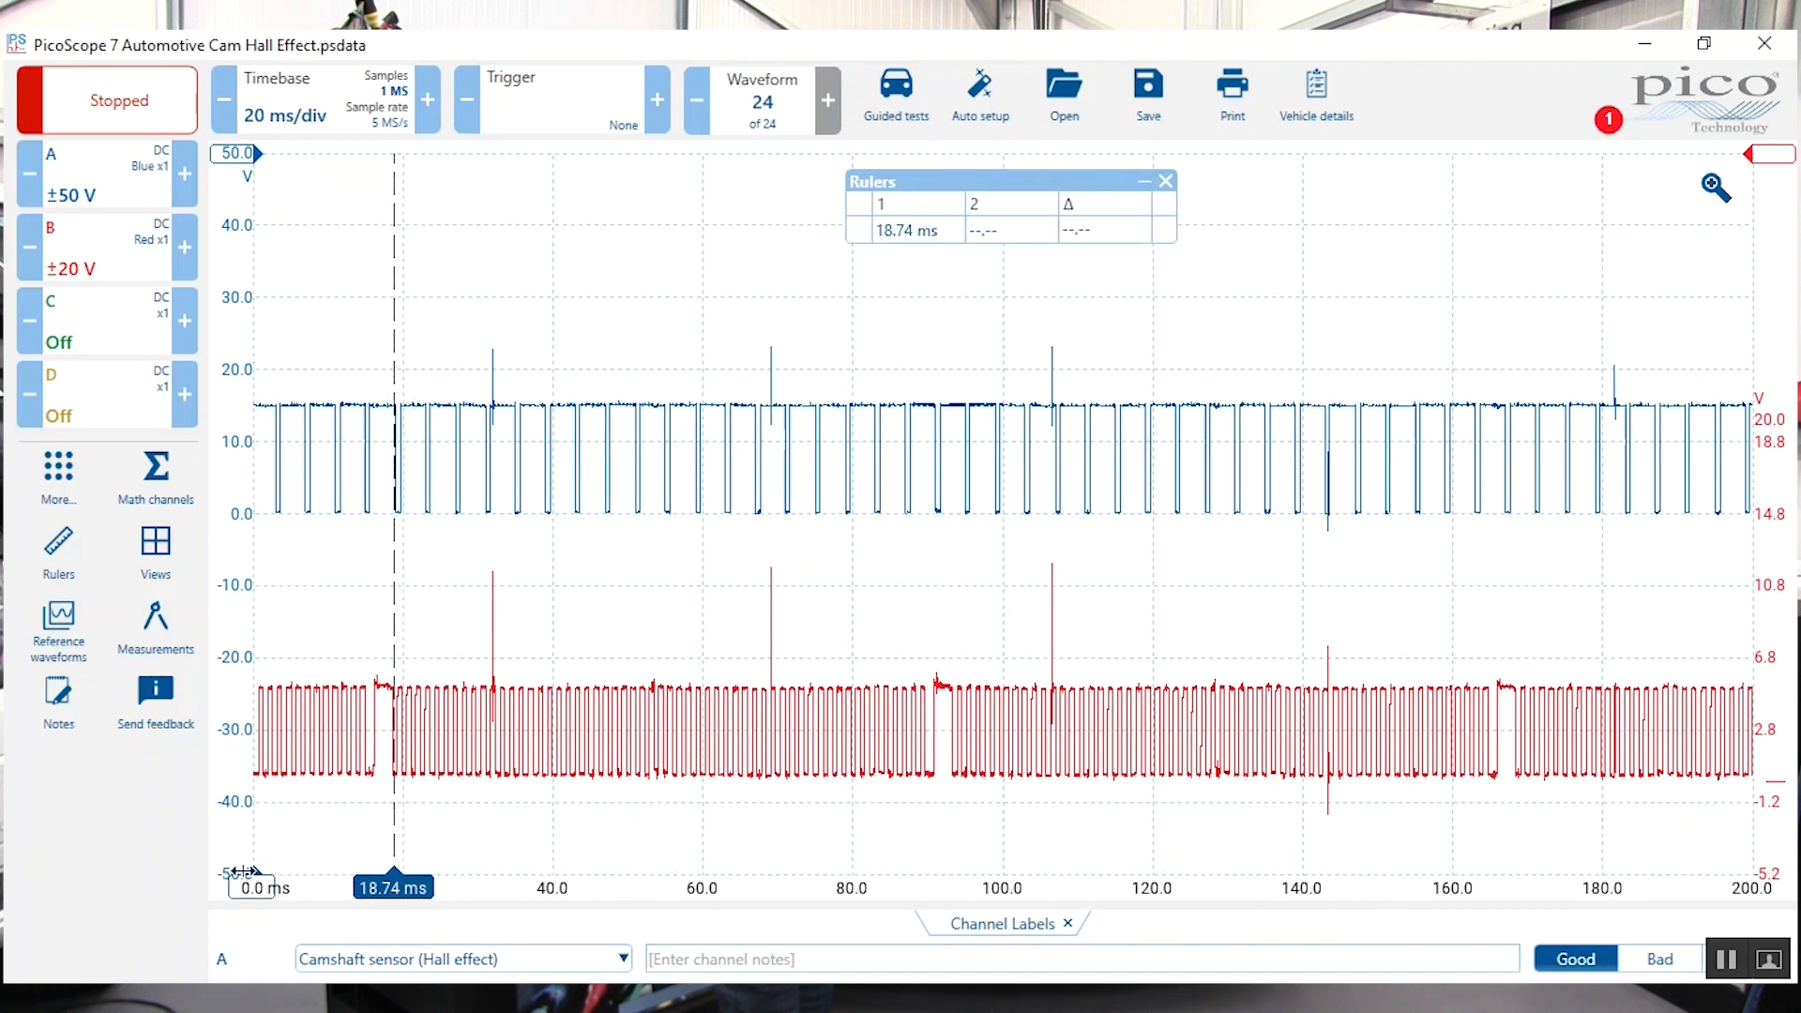
left_click_drag(247, 874, 934, 887)
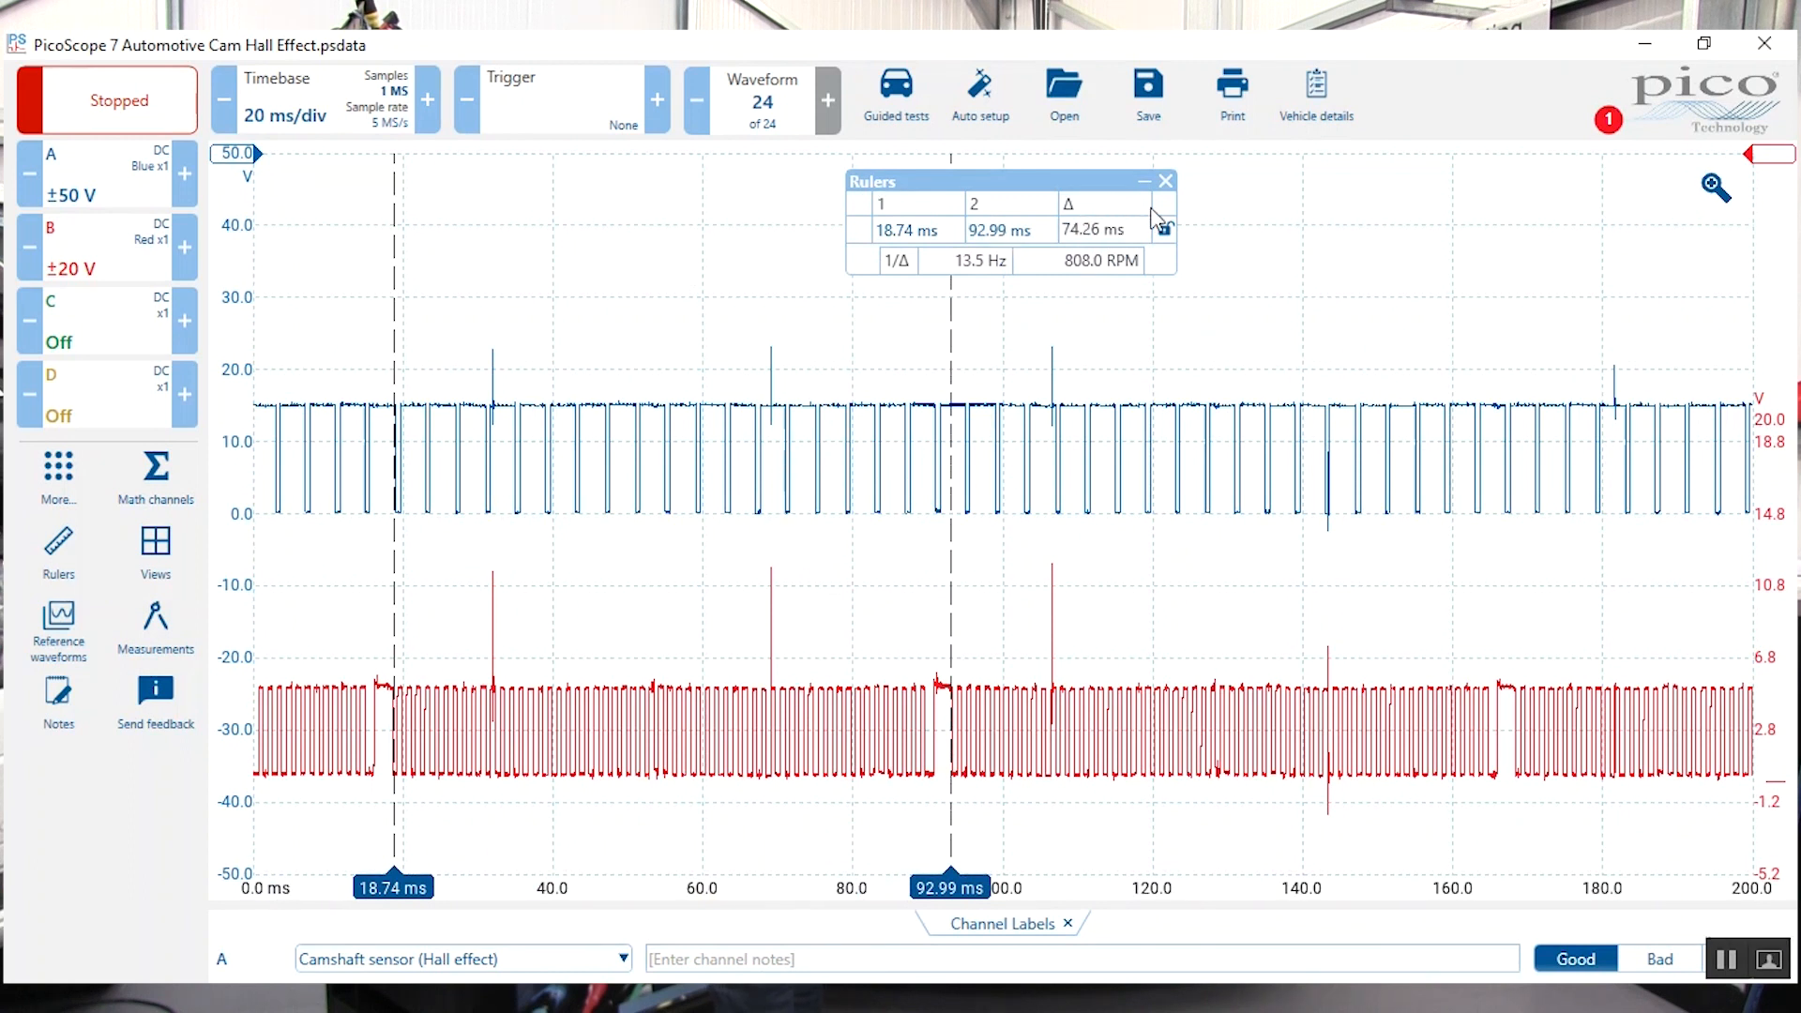
Zoom into the roughly 10–110 ms region and move the zoom panel up off the traces.
left_click(1714, 184)
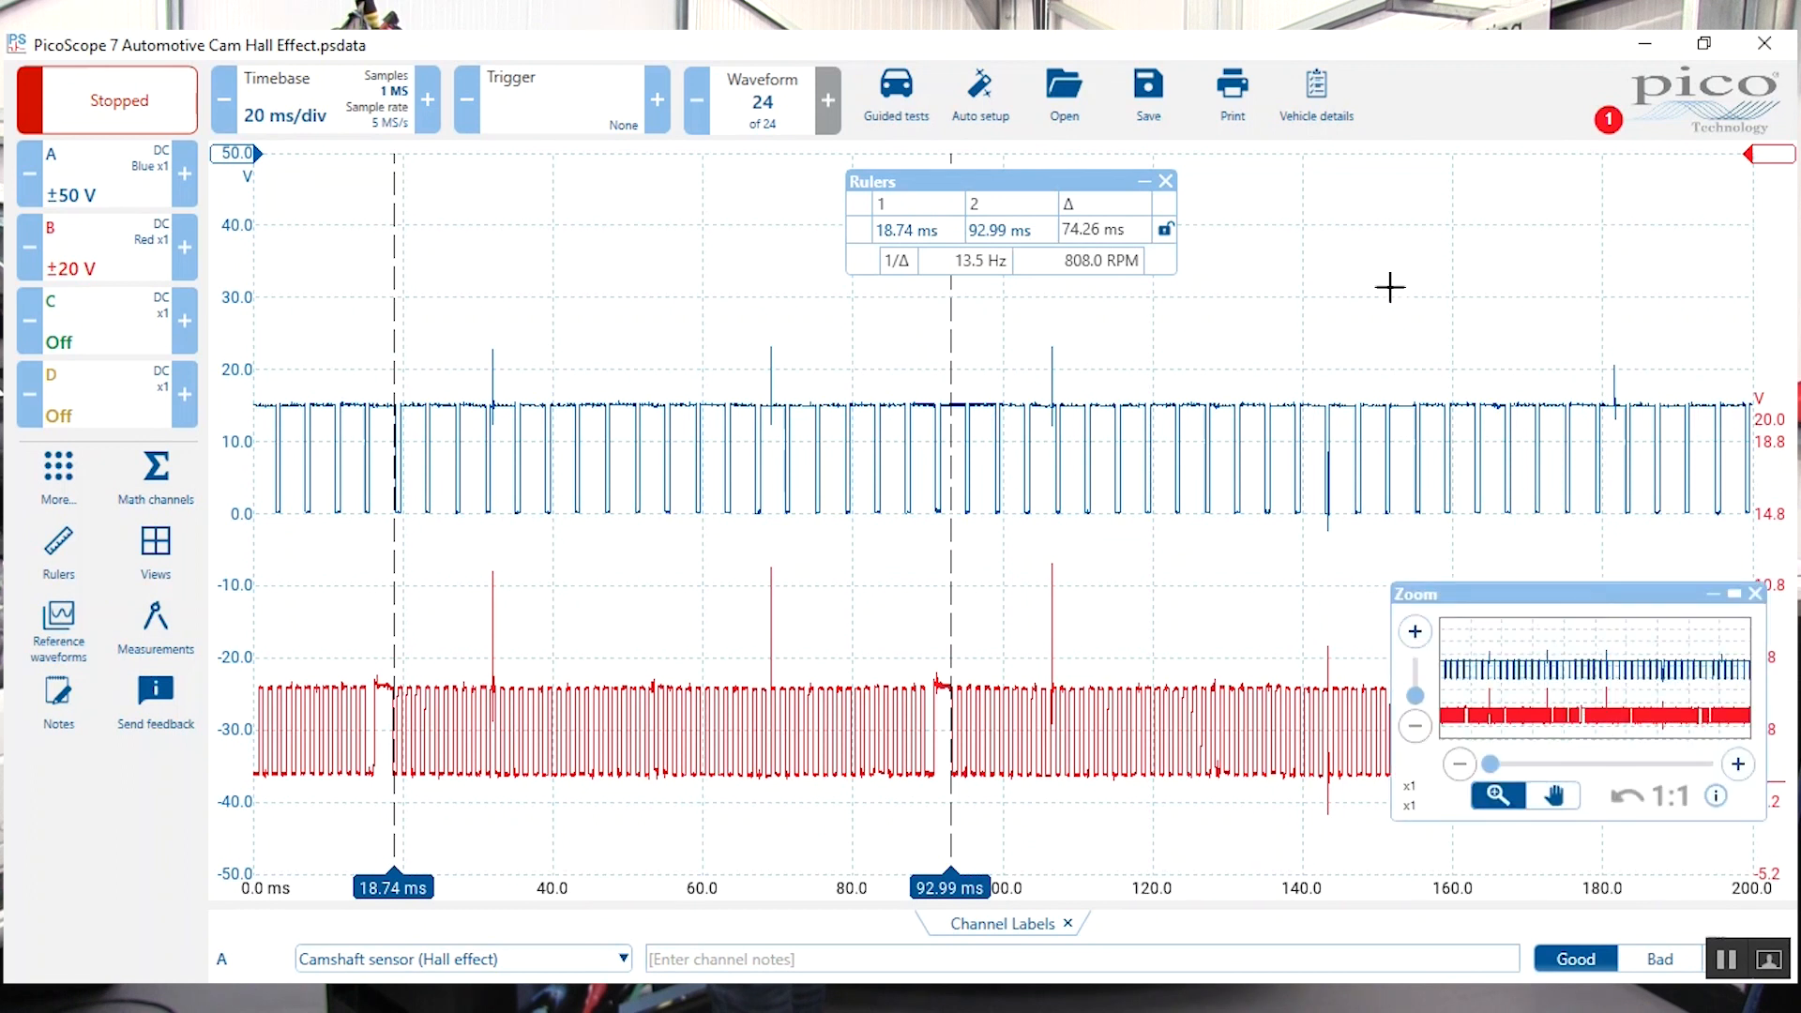
left_click_drag(276, 272, 1171, 508)
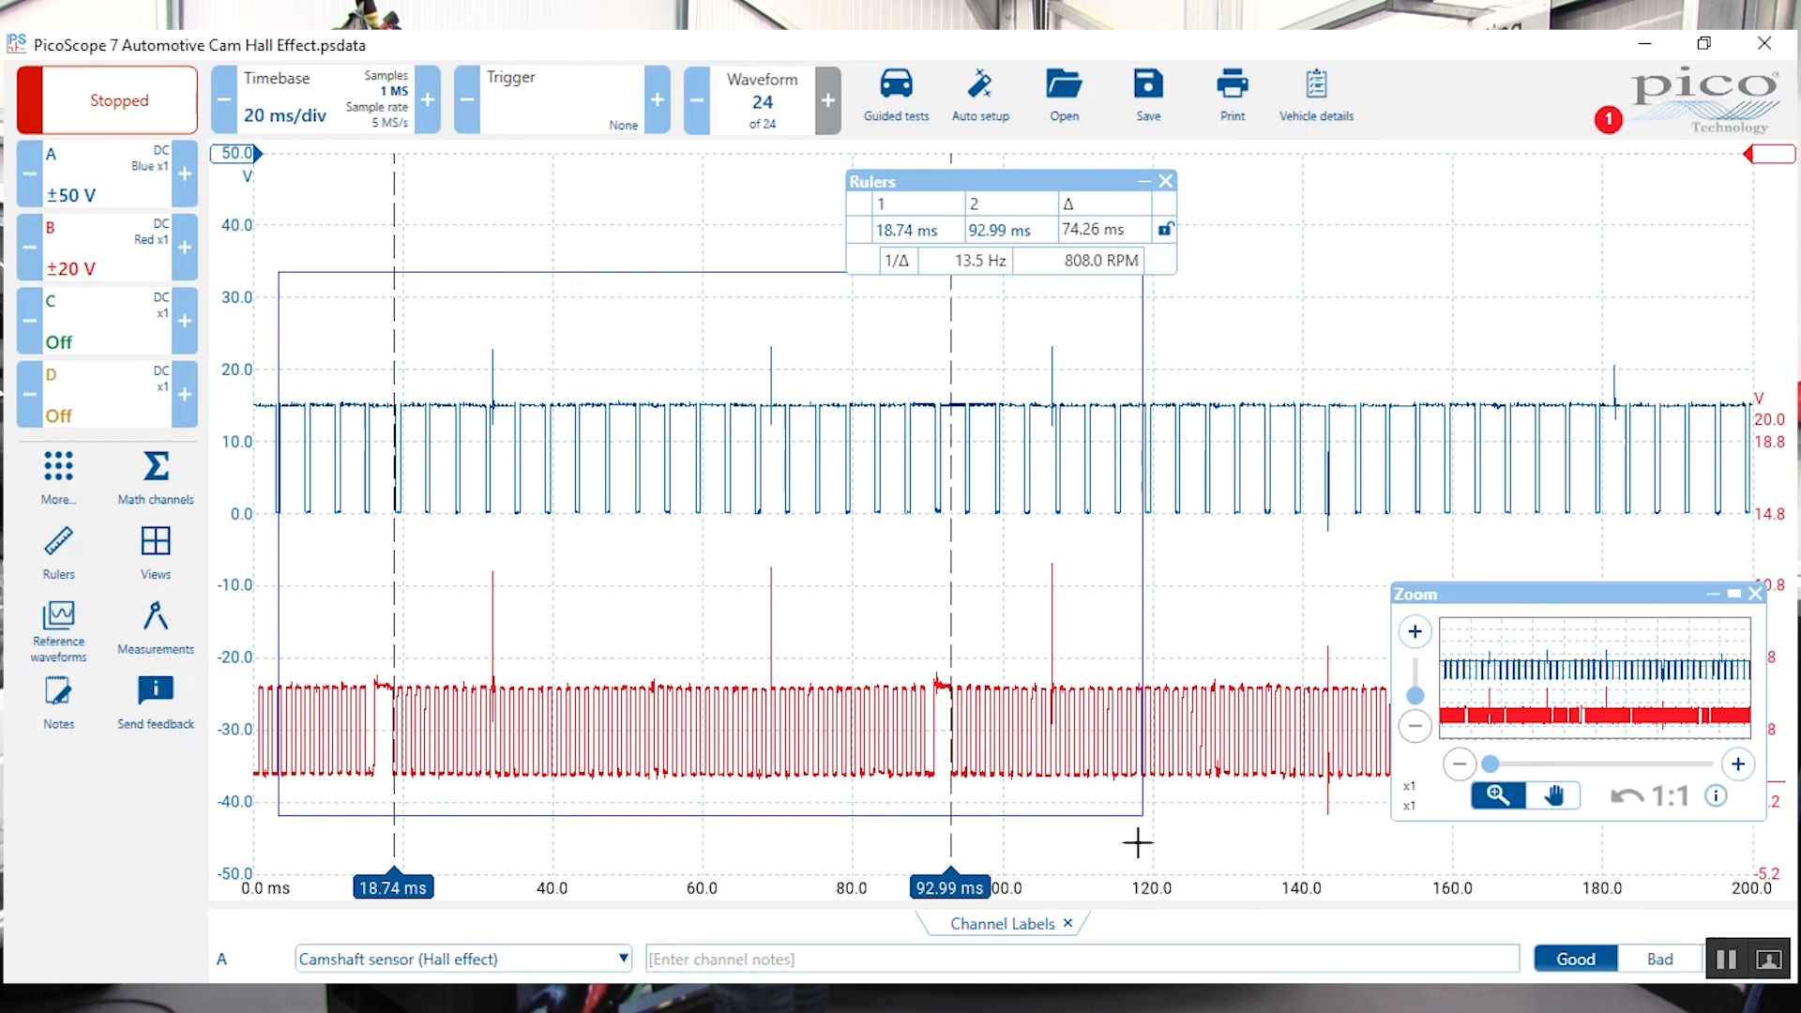
left_click_drag(1171, 508, 1121, 875)
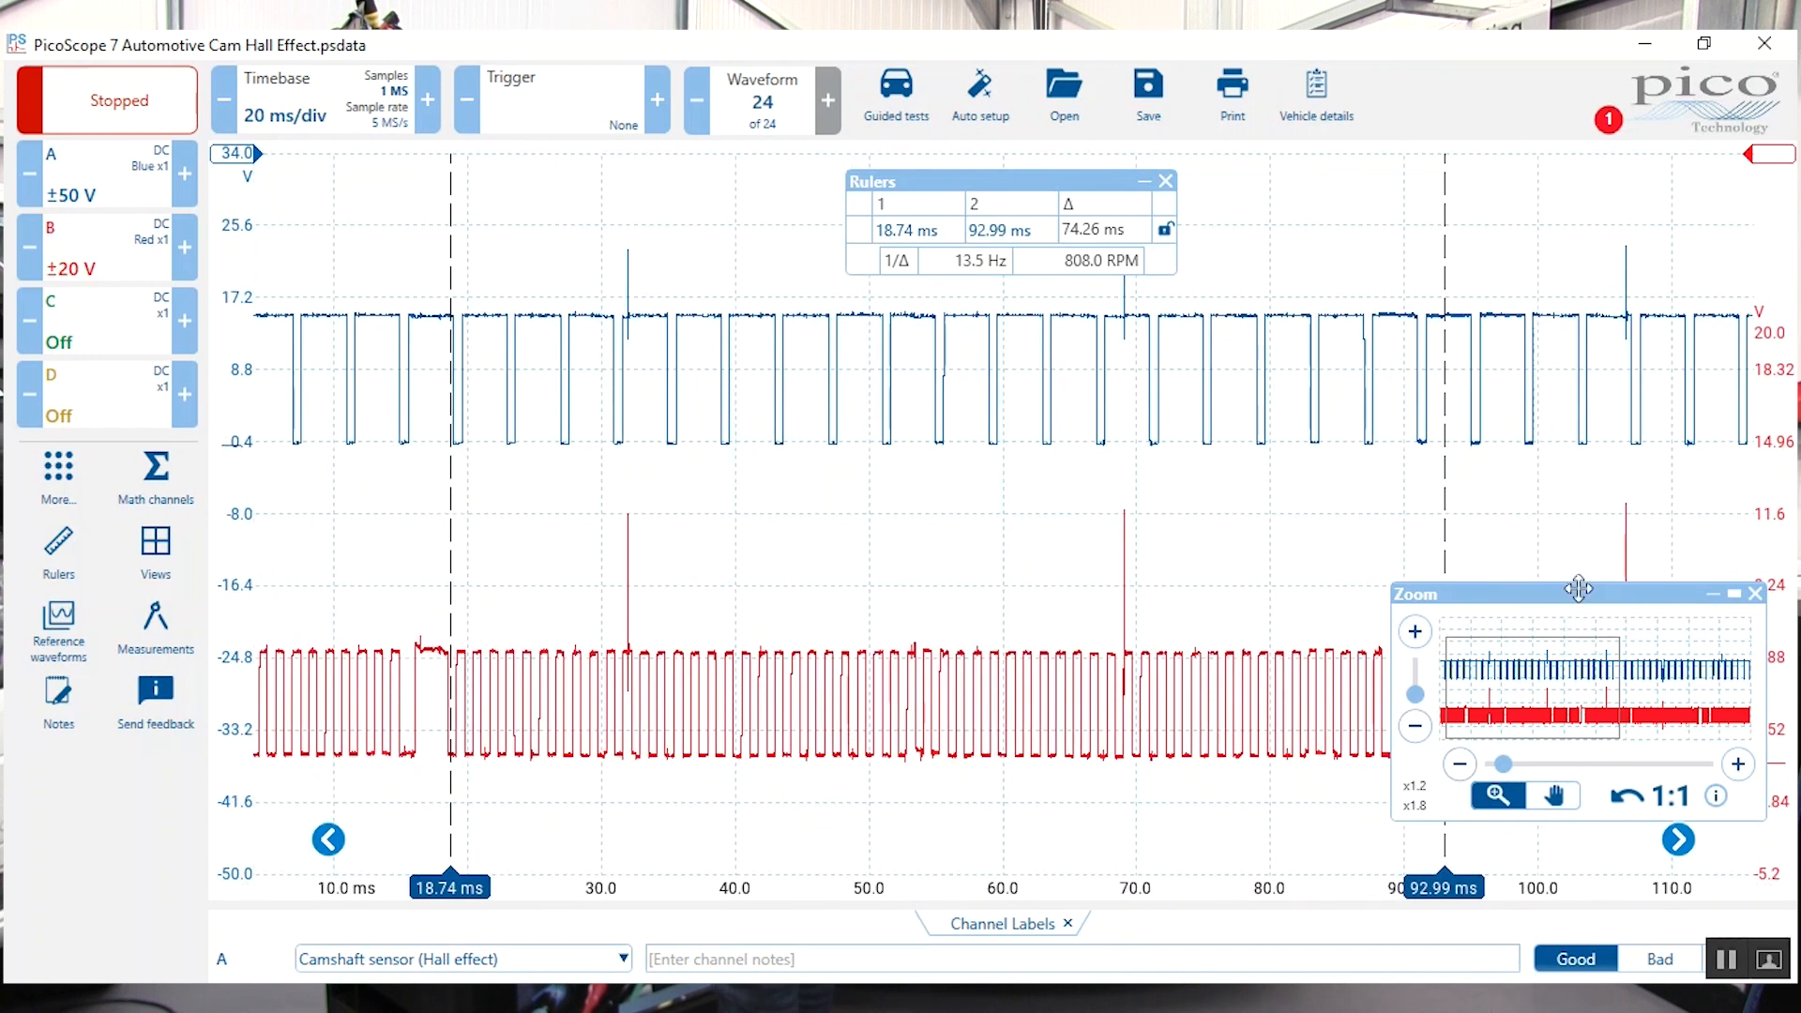
left_click_drag(1581, 589, 1605, 180)
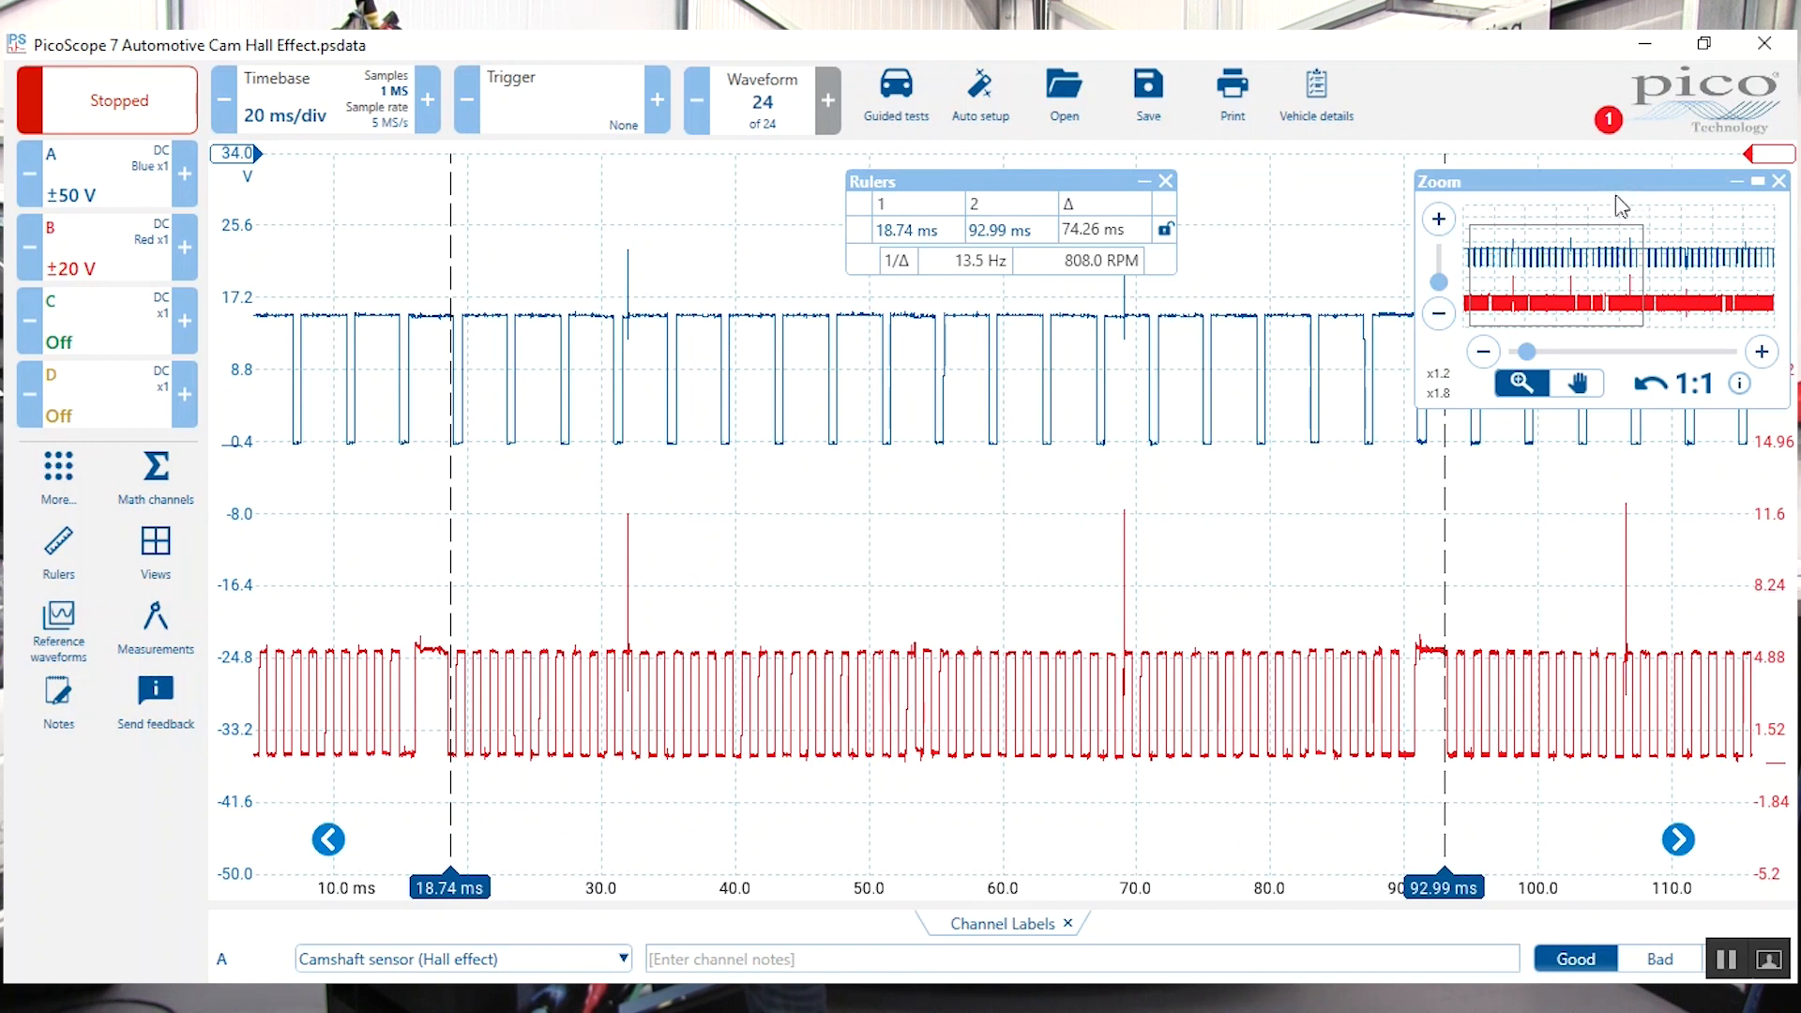
left_click_drag(1618, 185, 1542, 187)
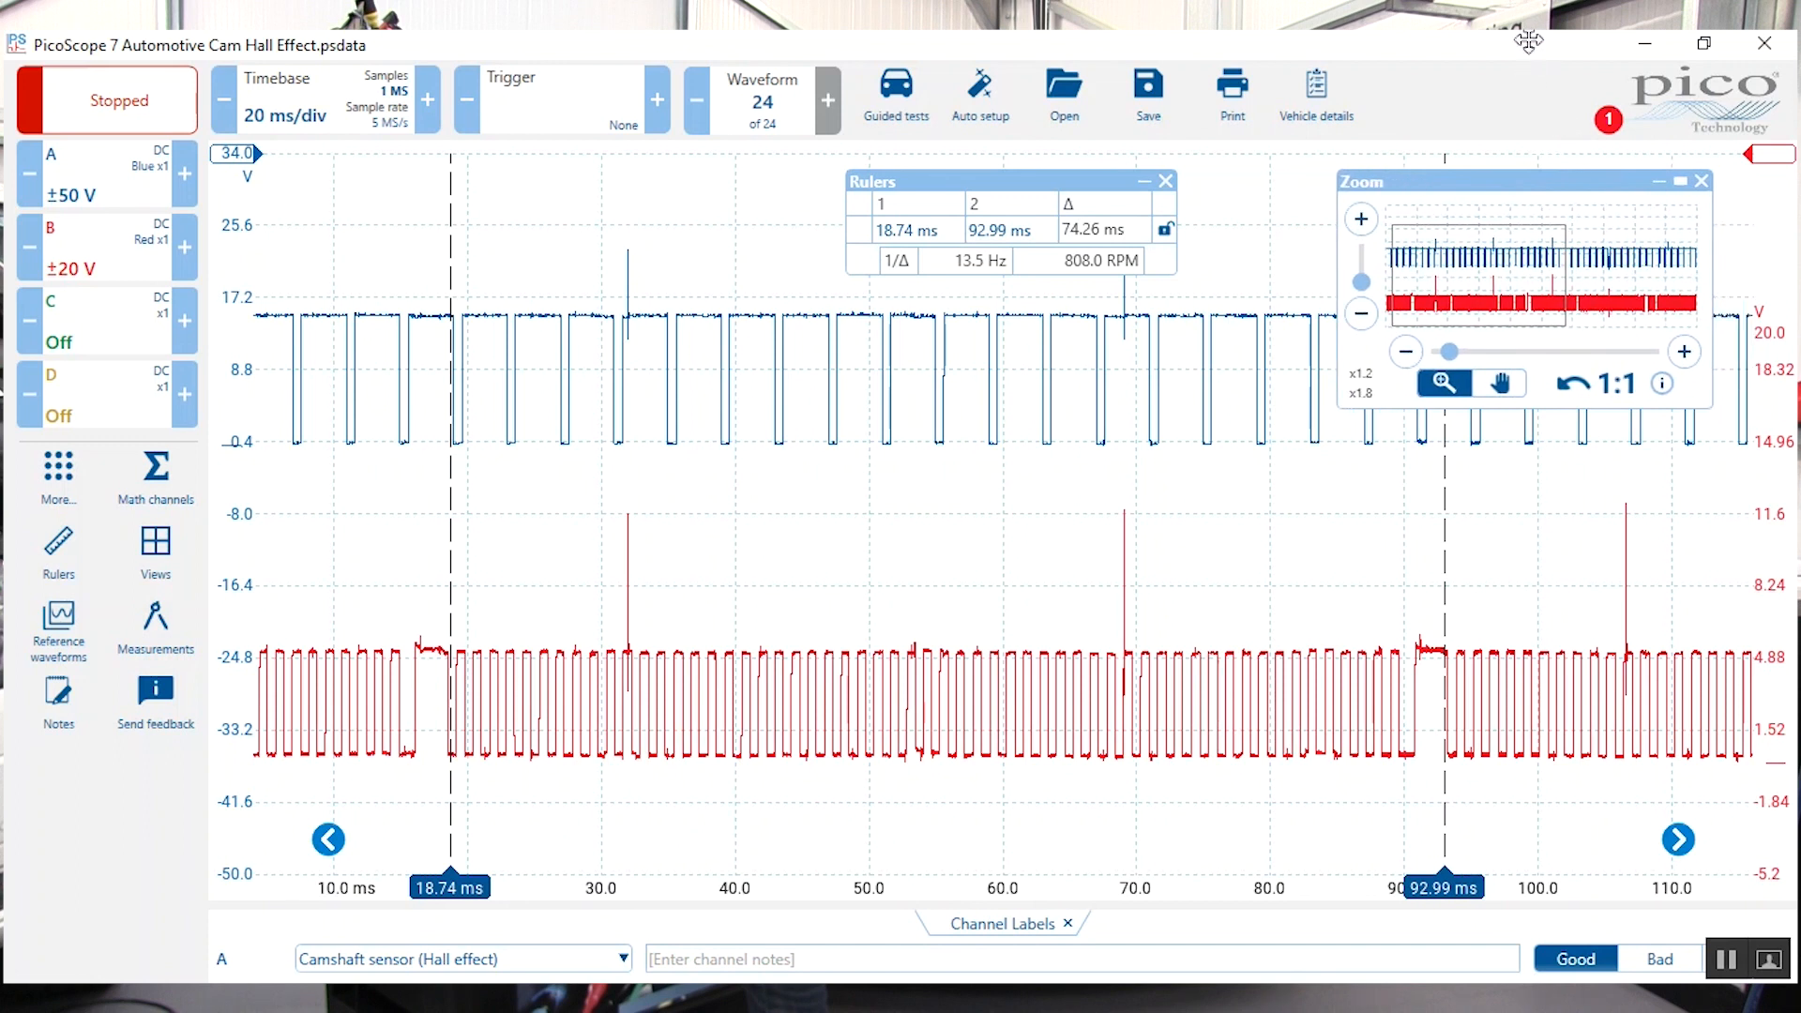
left_click_drag(1612, 174, 1598, 171)
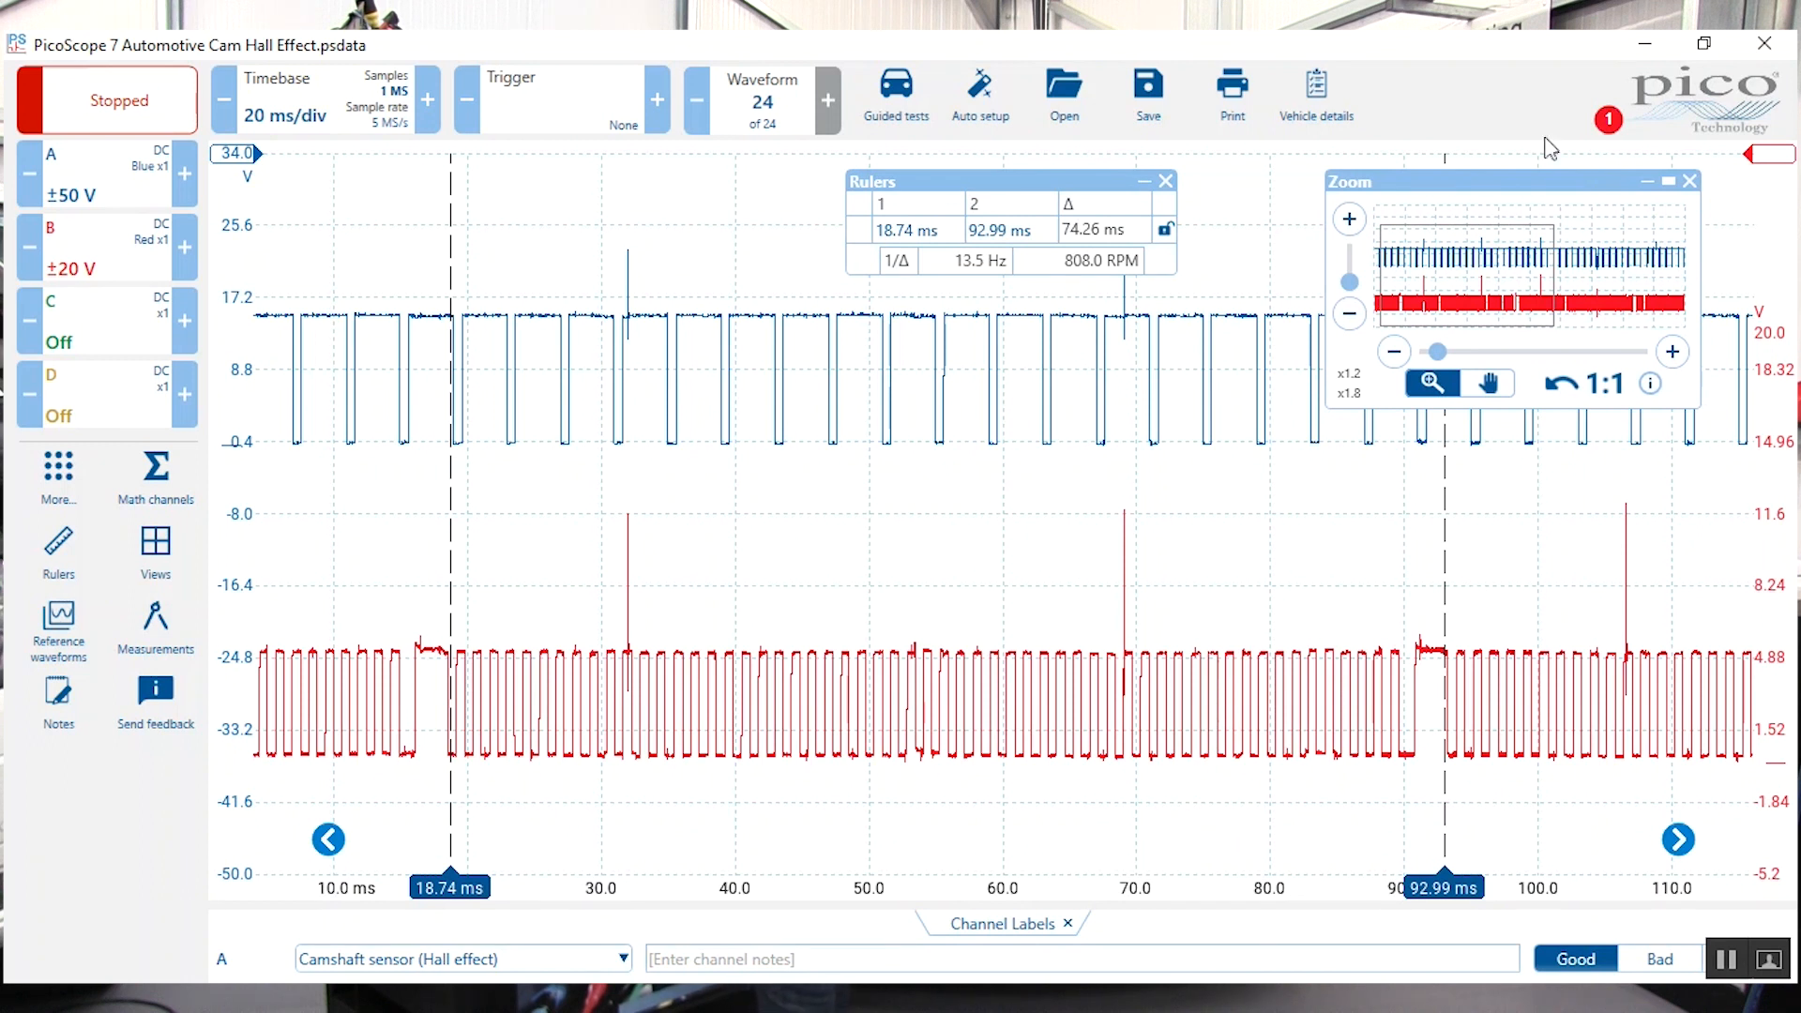
Lock both rulers, step back to waveform 21 and shift them to 24.72–98.98 ms, reading 808 RPM.
left_click(1166, 230)
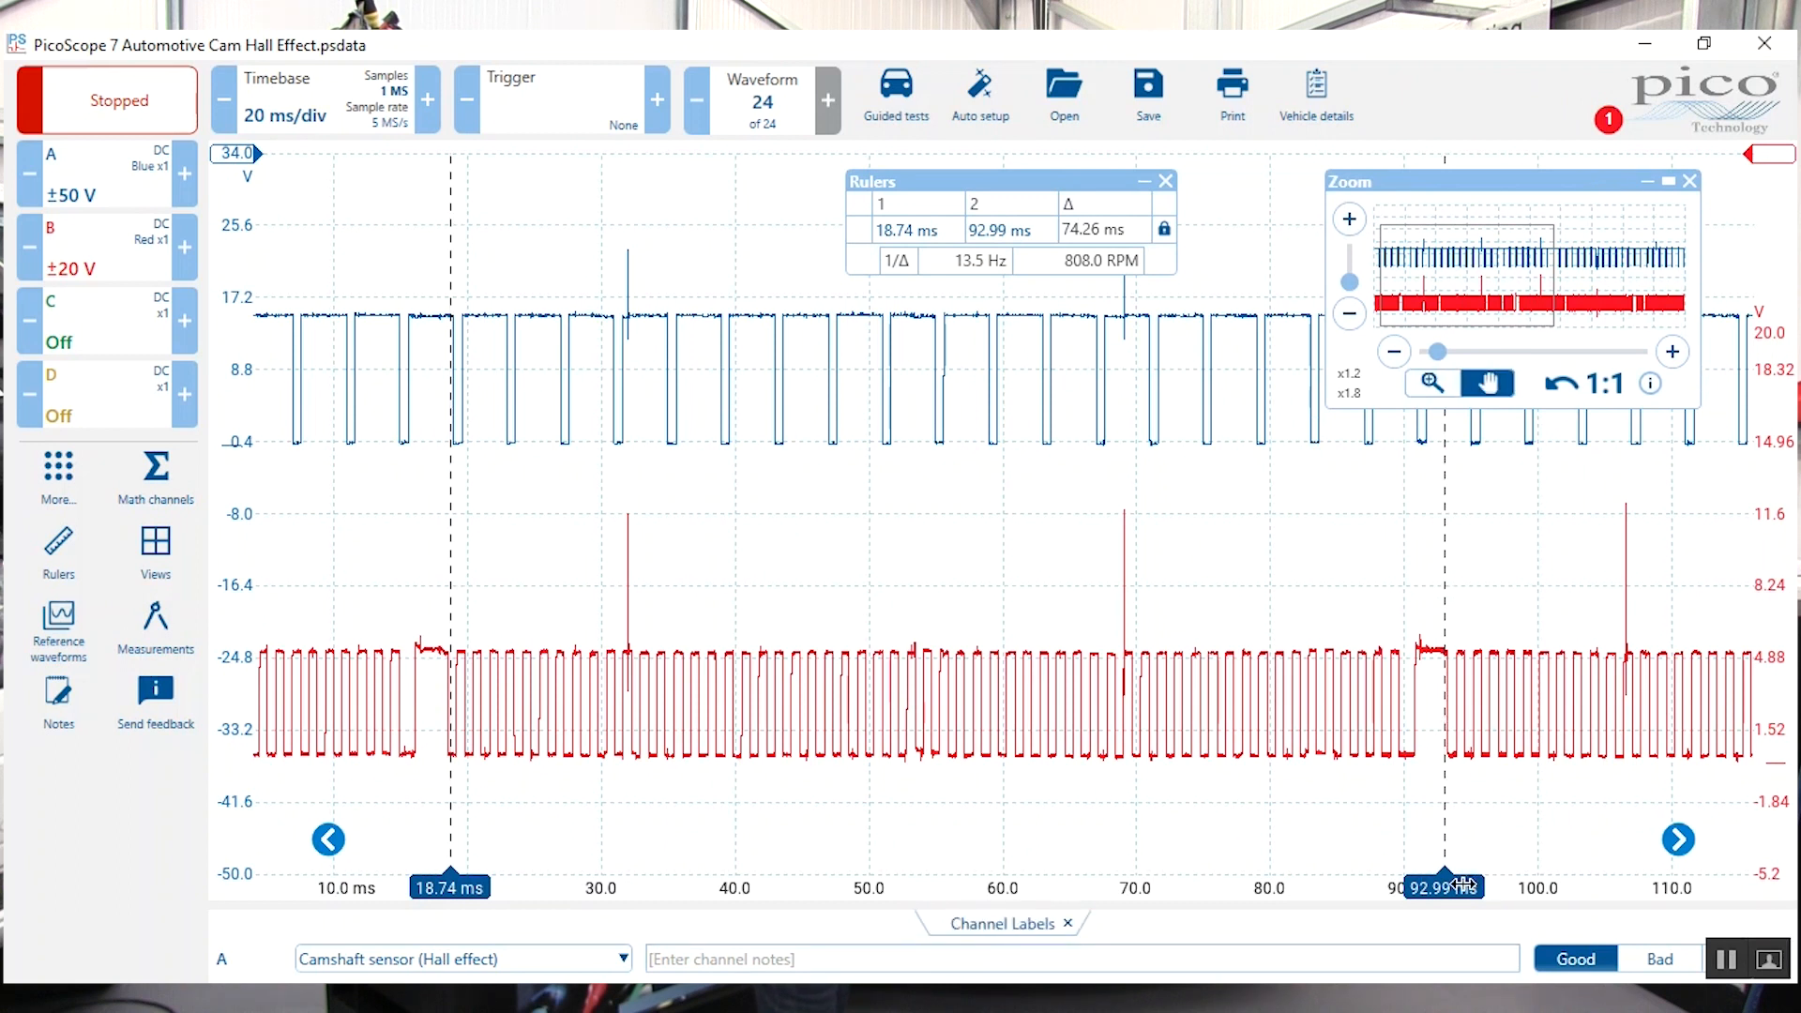
left_click_drag(1463, 884, 1615, 885)
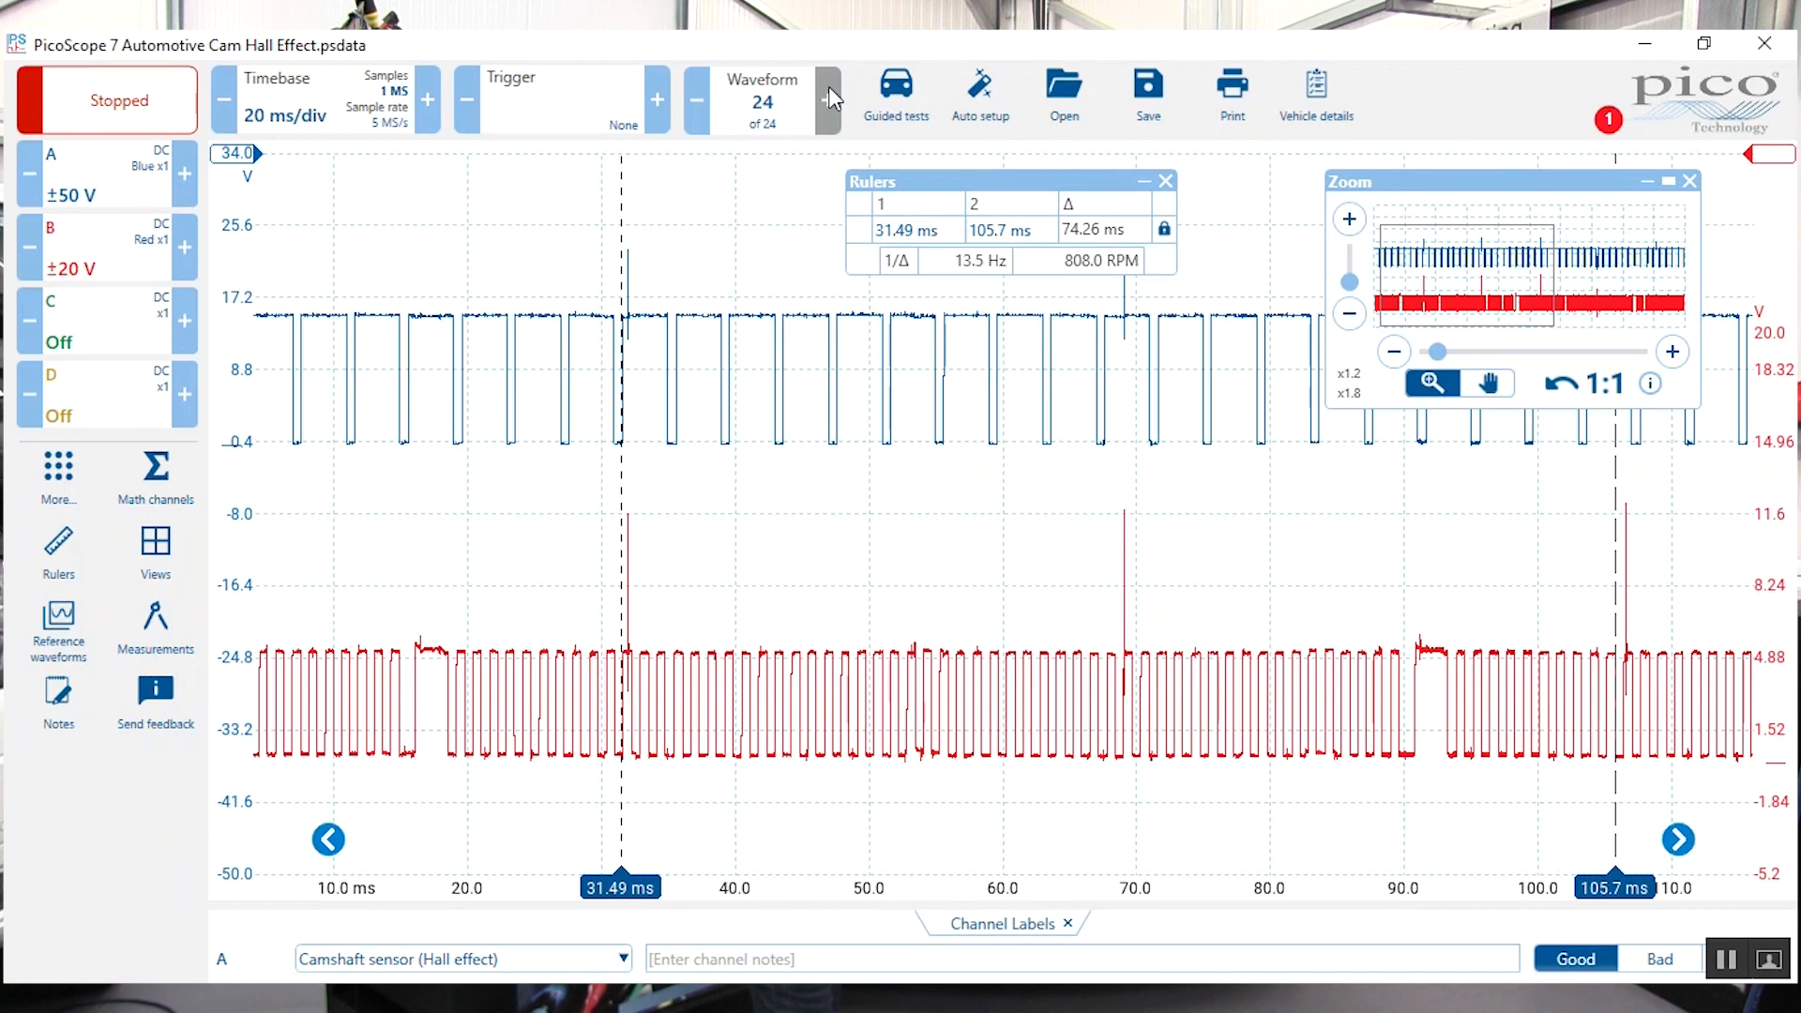
left_click(700, 104)
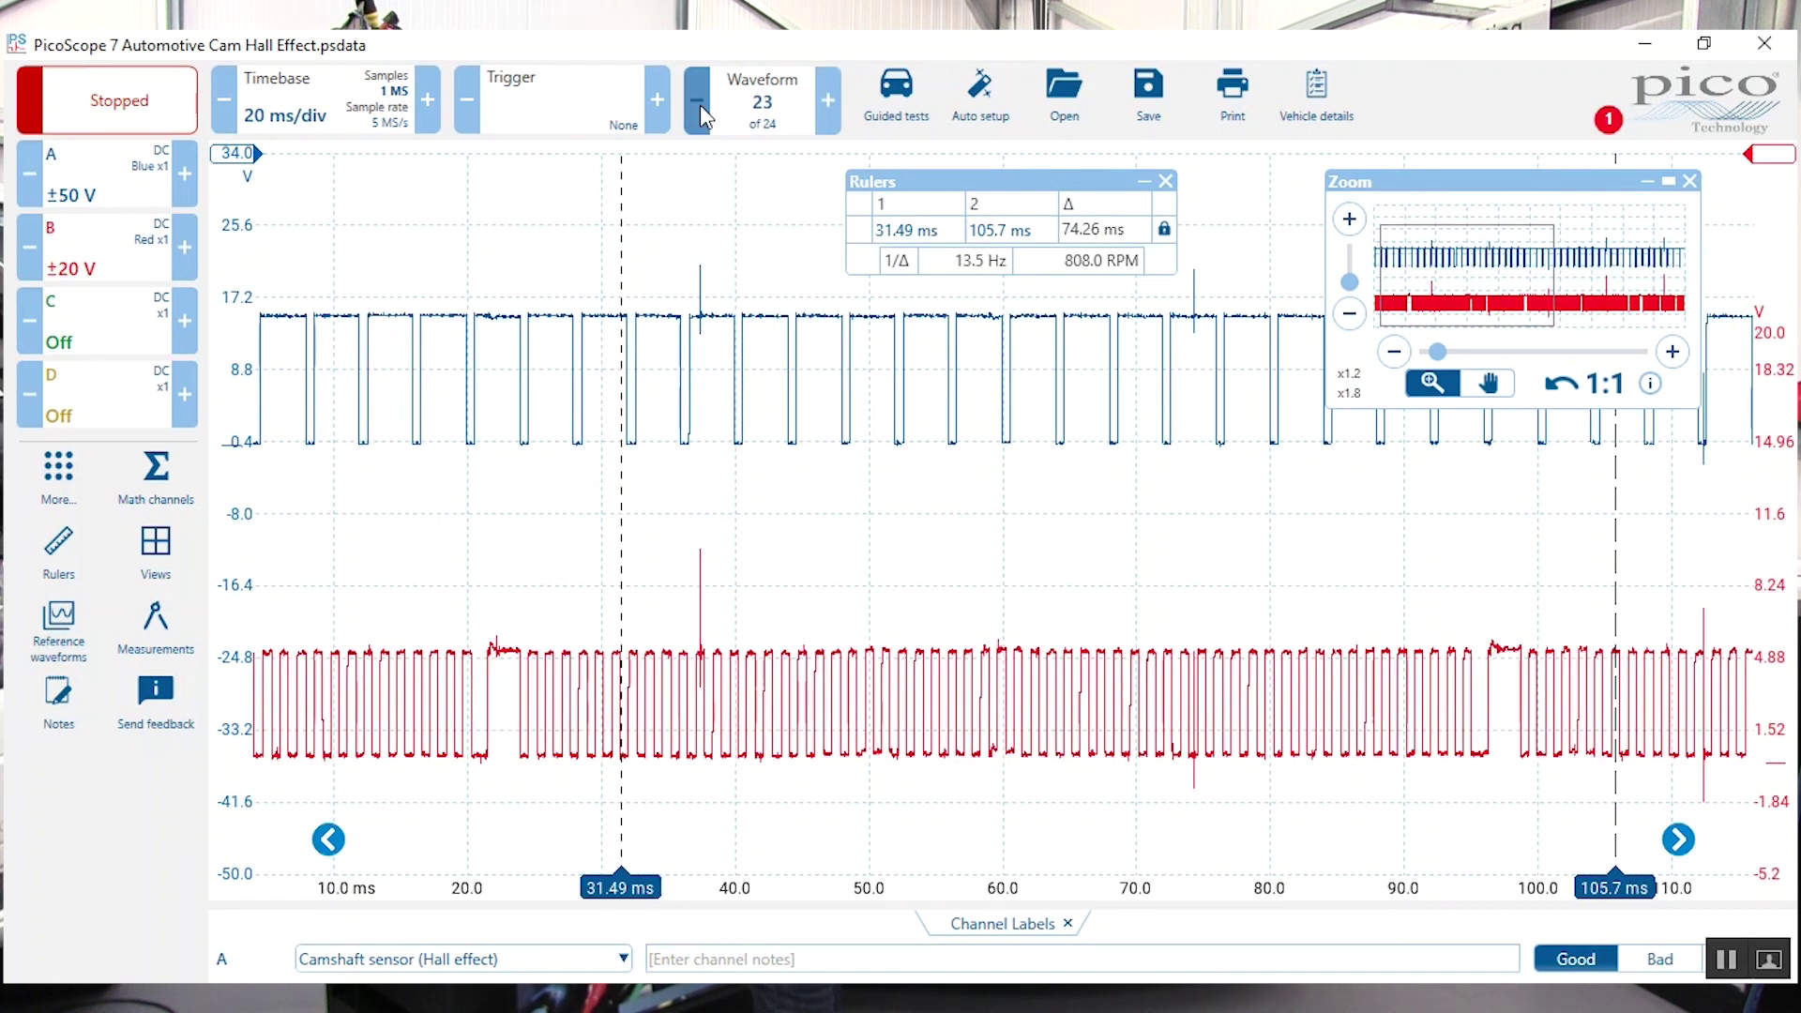
left_click(700, 106)
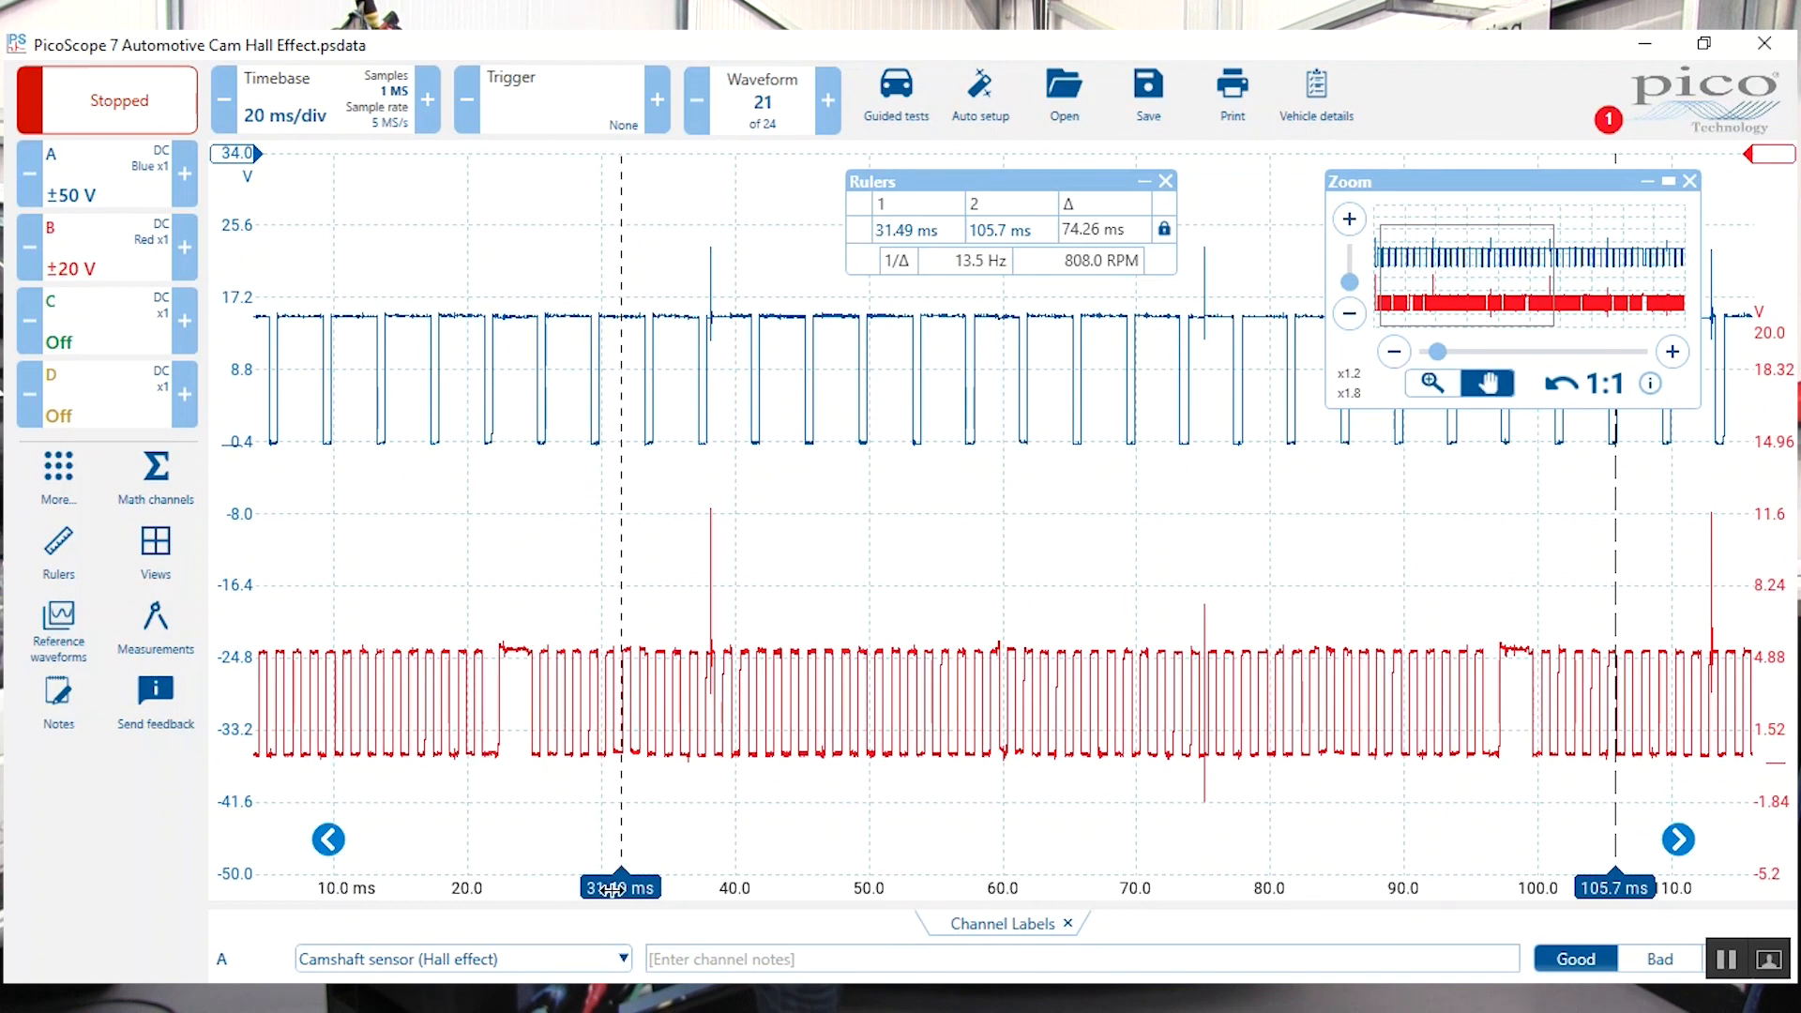
left_click_drag(616, 888, 527, 873)
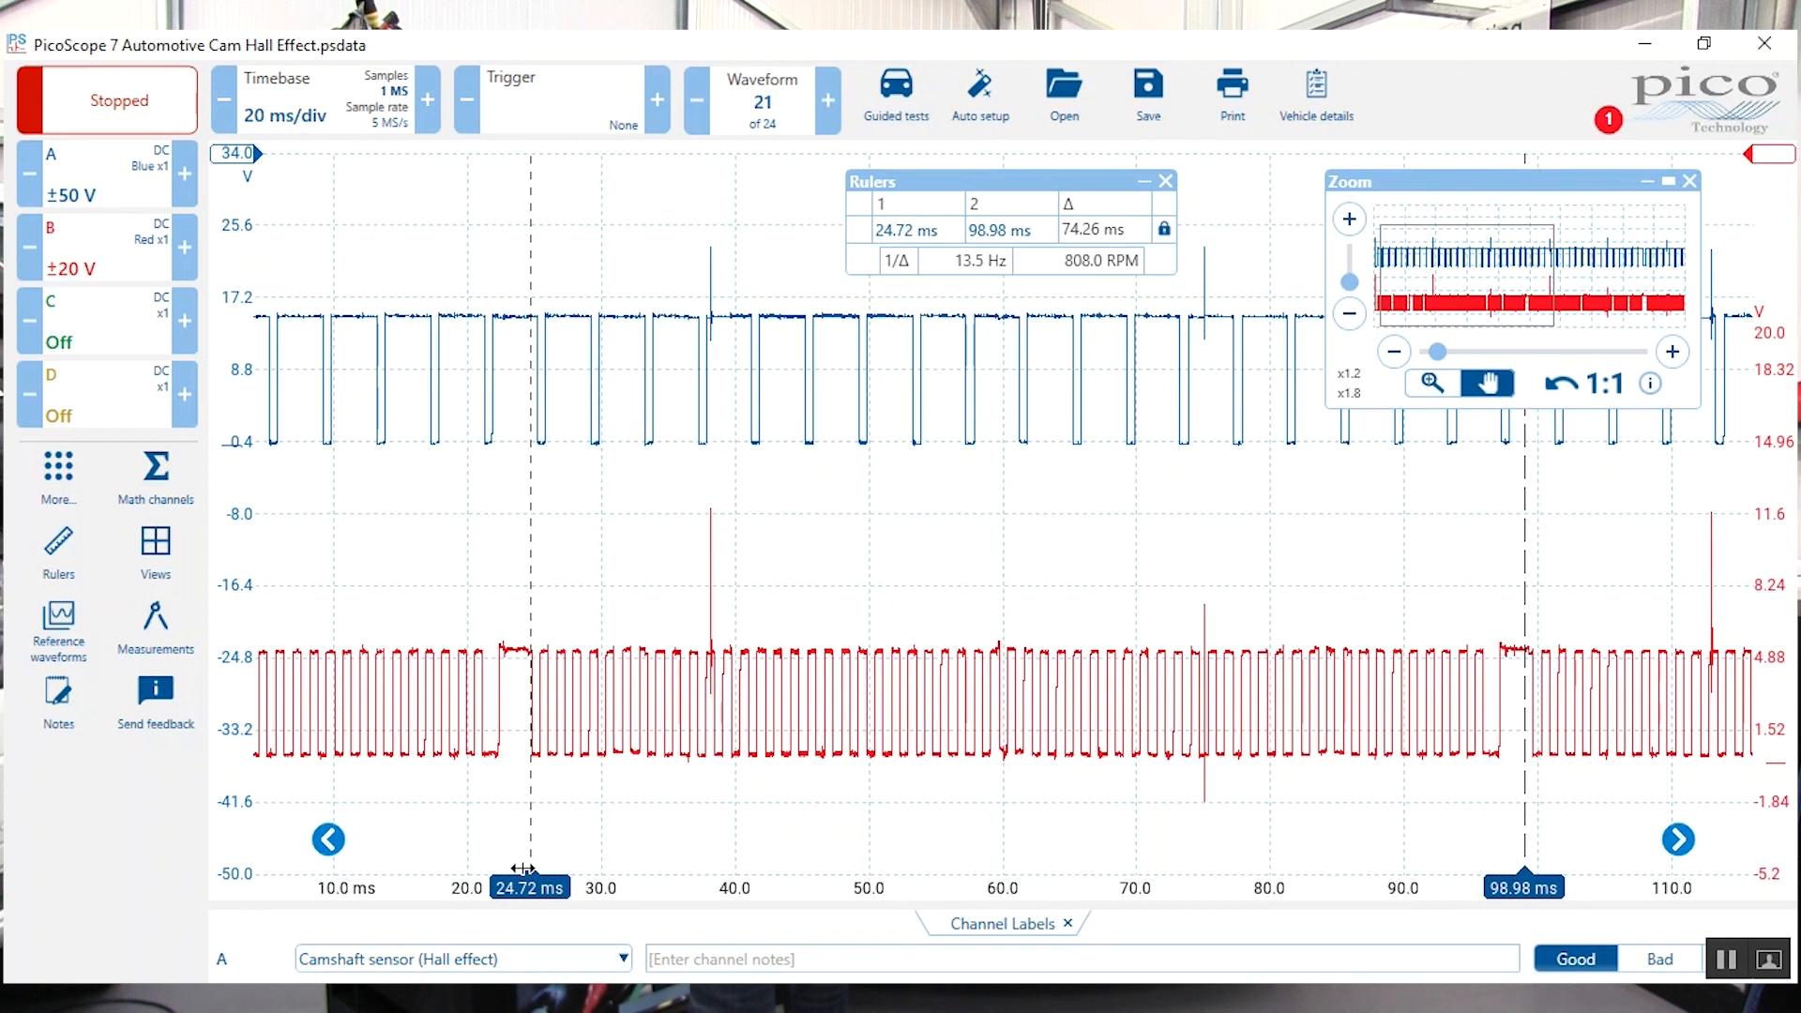
key("ctrl")
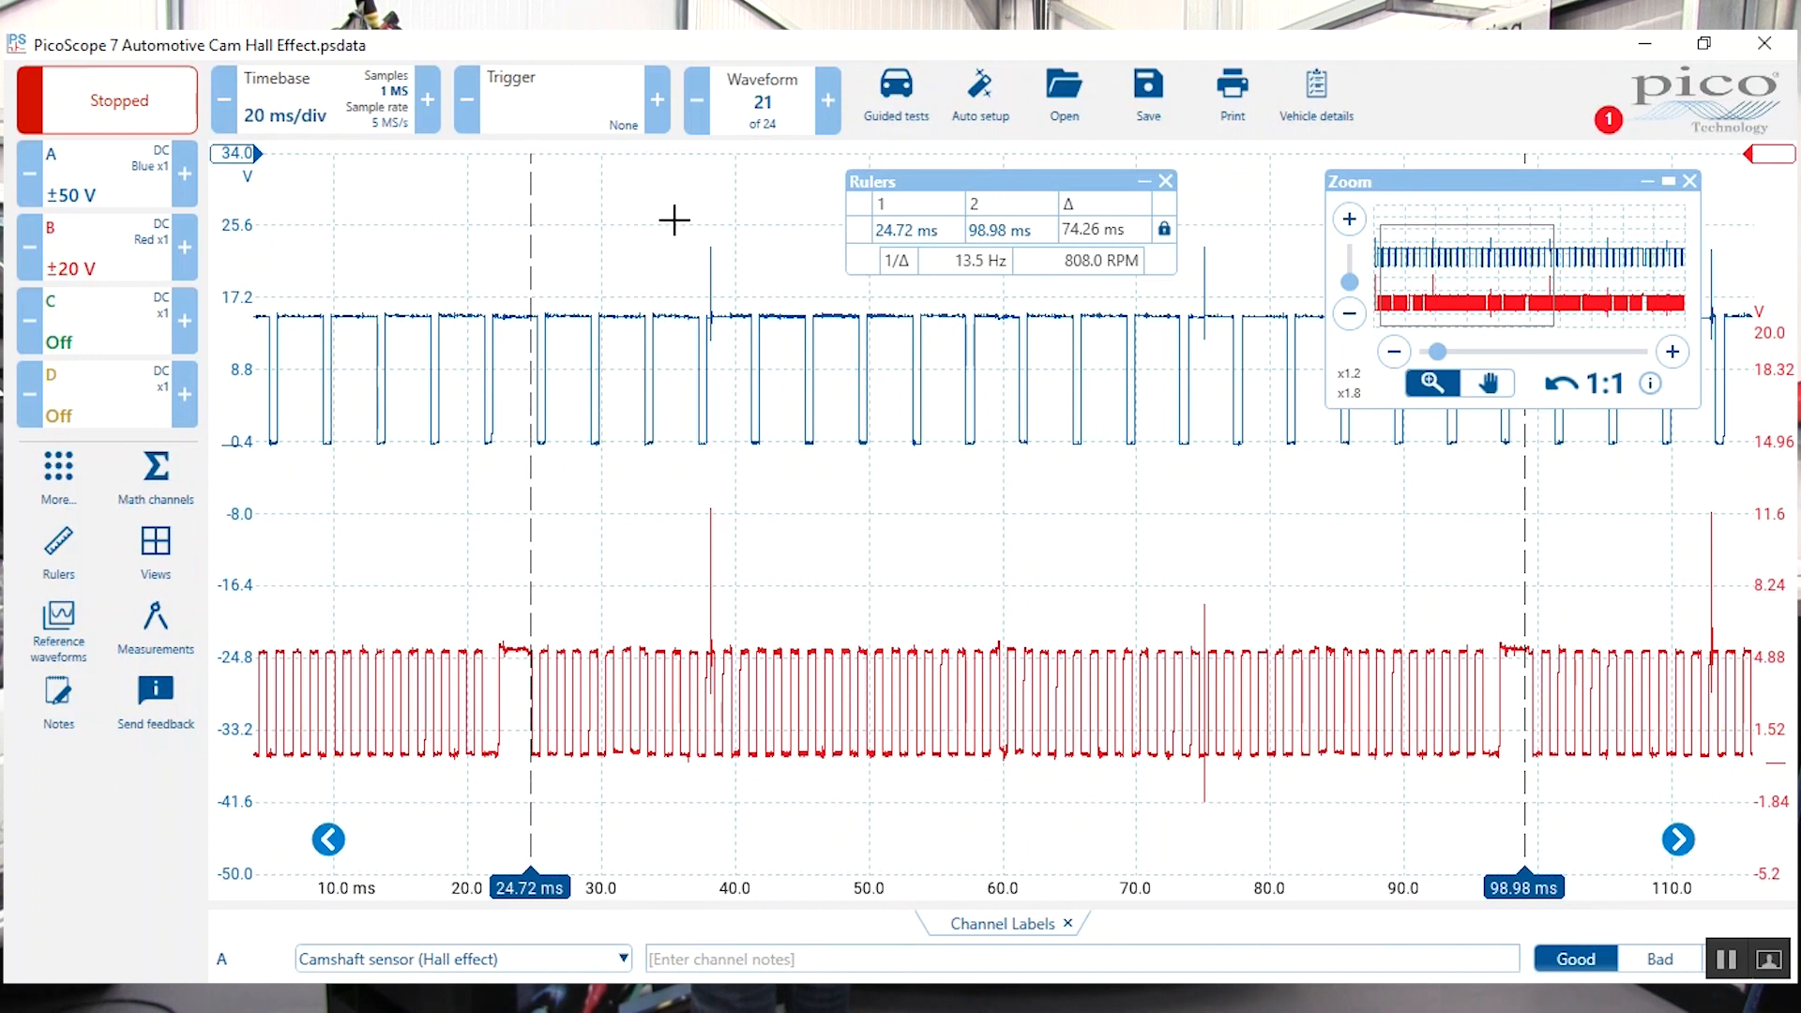
Magnify the ignition interference spike near 38 ms, remove the rulers, then return to the full 0–200 ms view.
left_click_drag(677, 220, 760, 874)
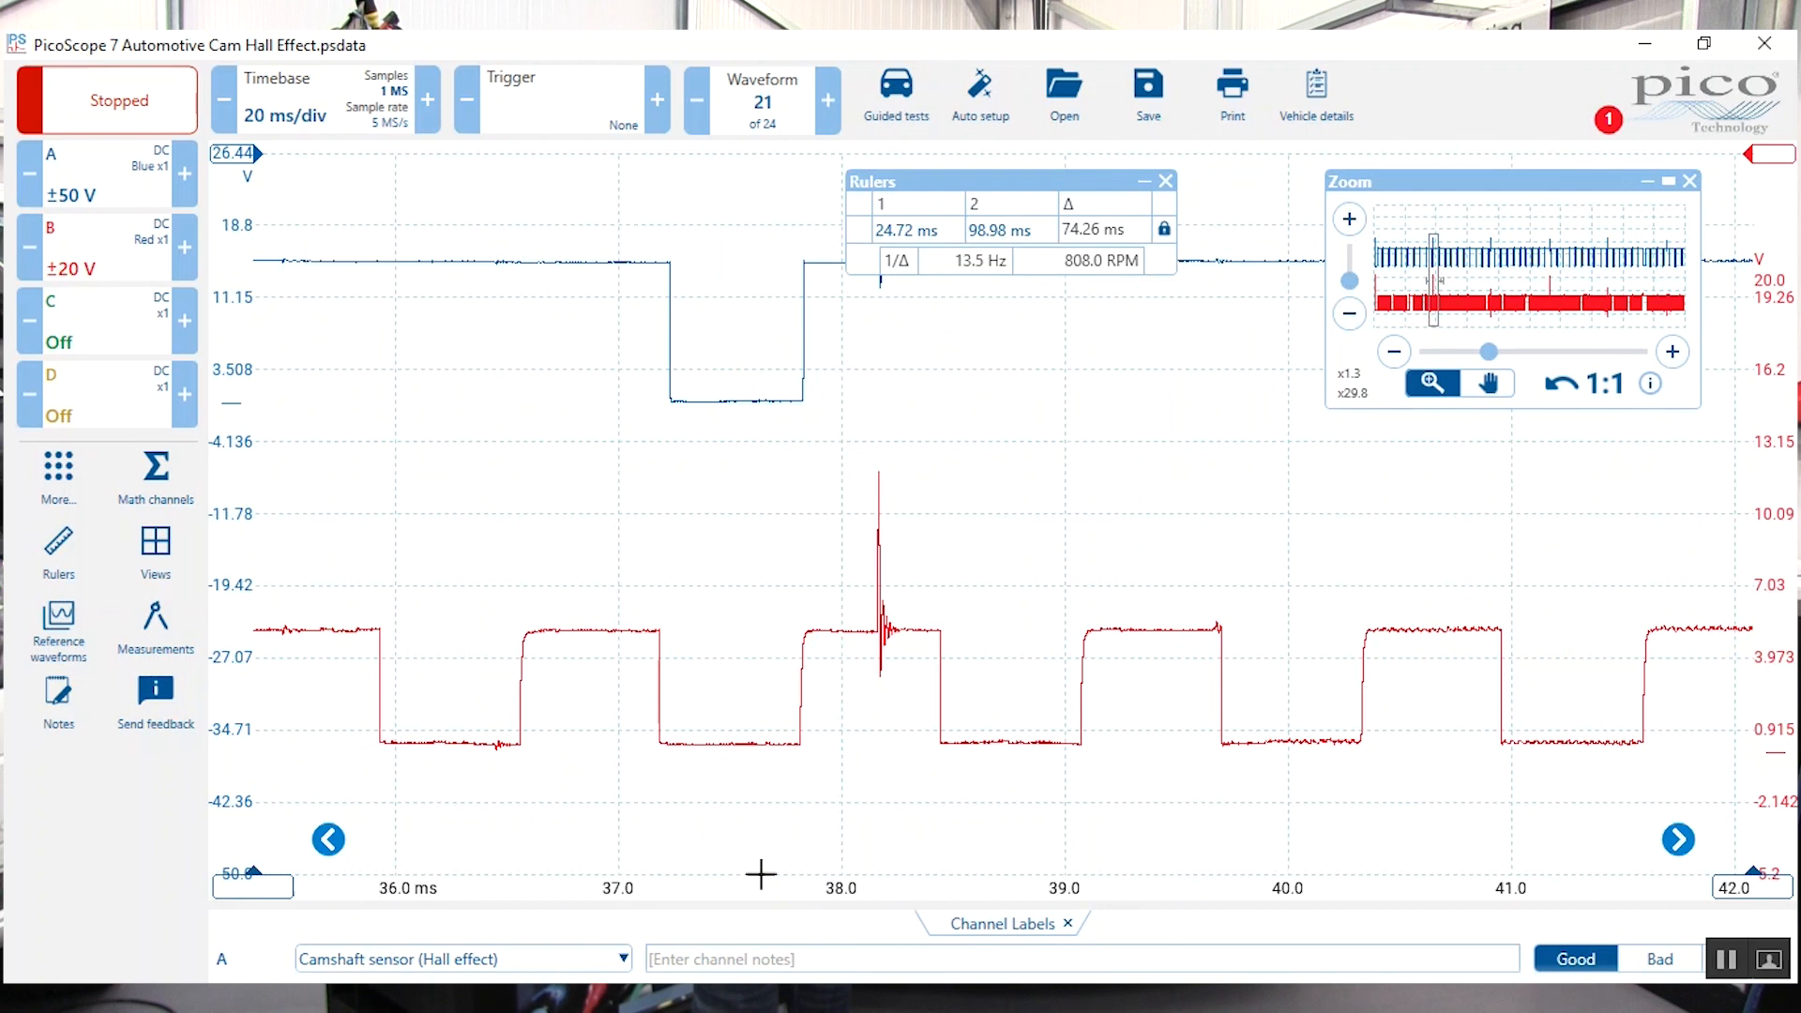
left_click(1167, 182)
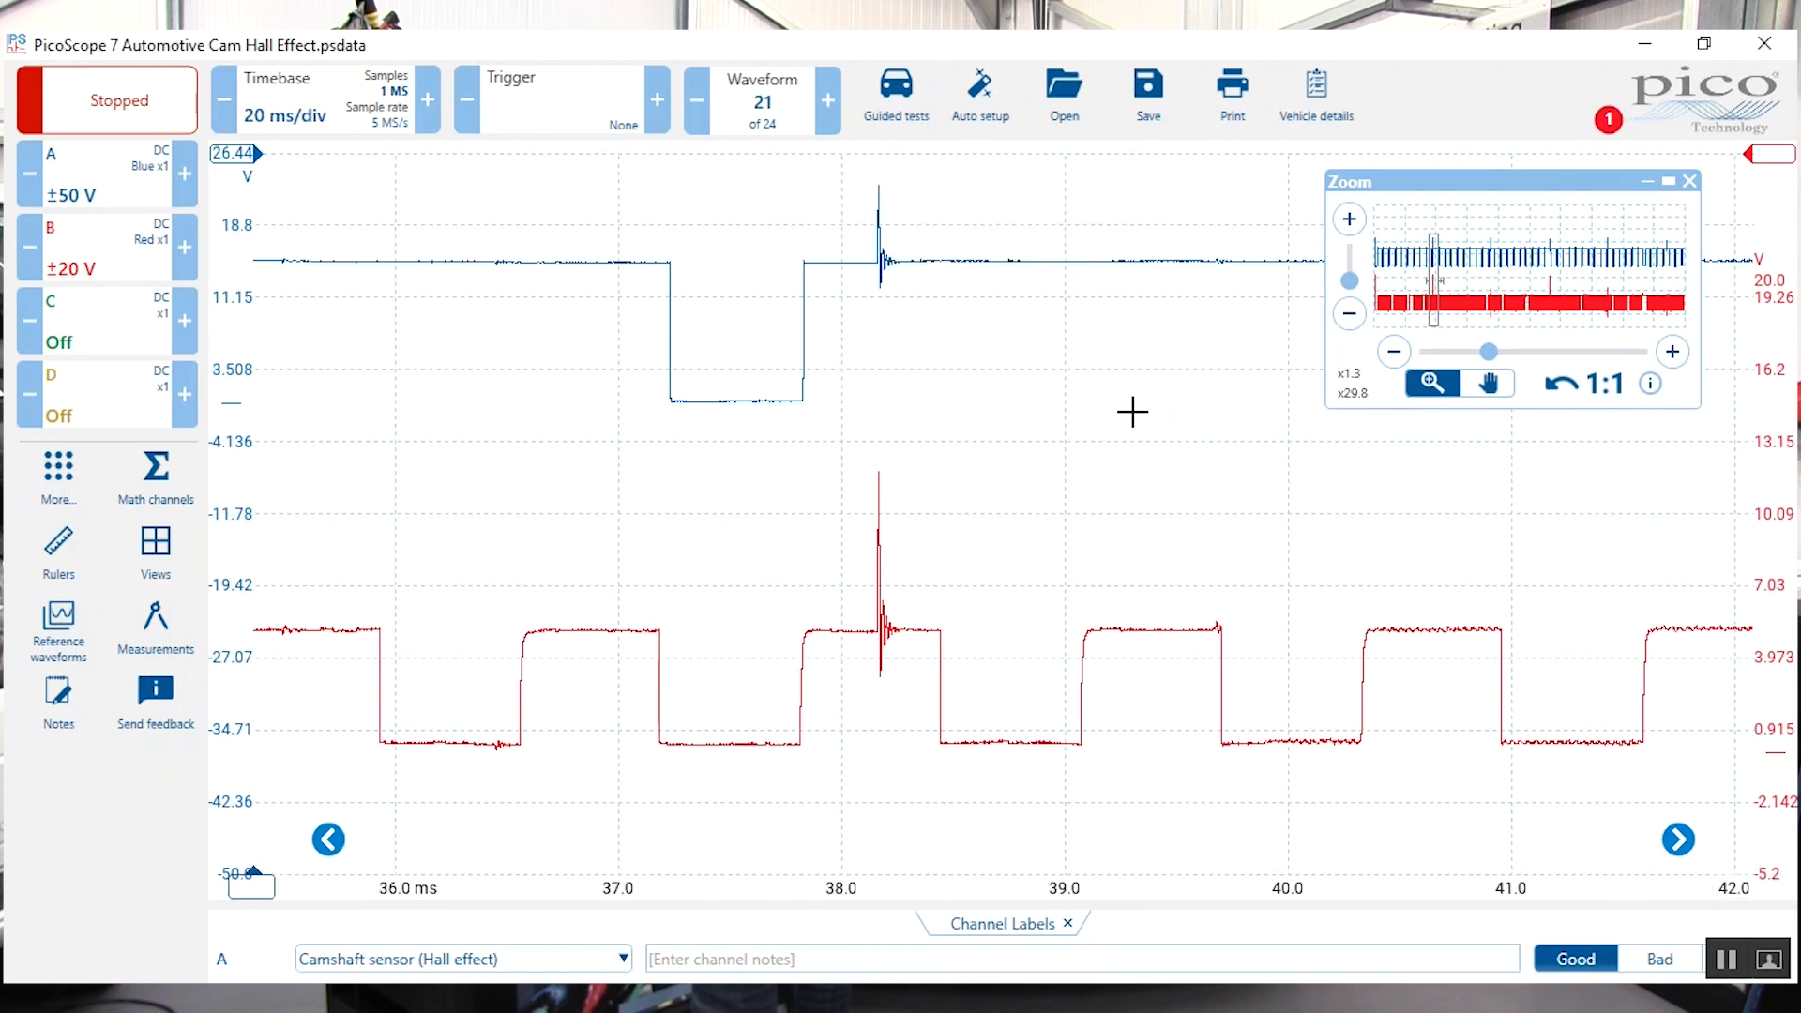
left_click_drag(827, 179, 941, 830)
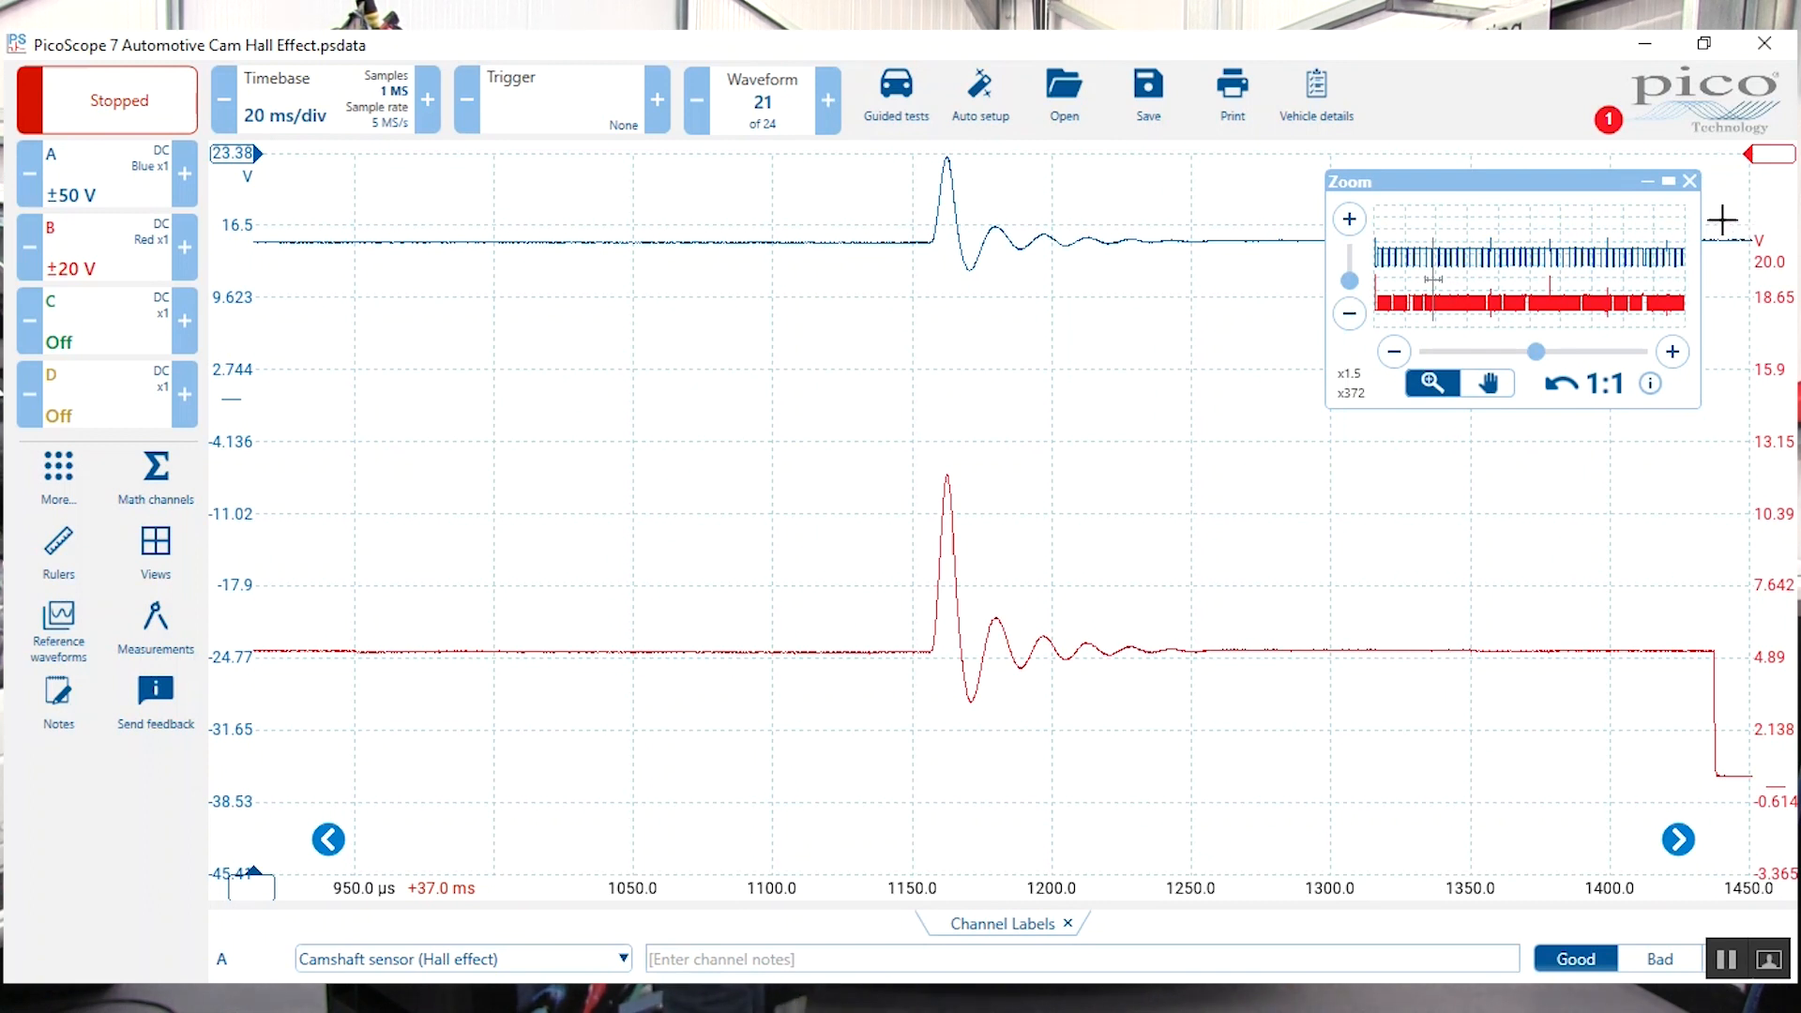
left_click(1691, 185)
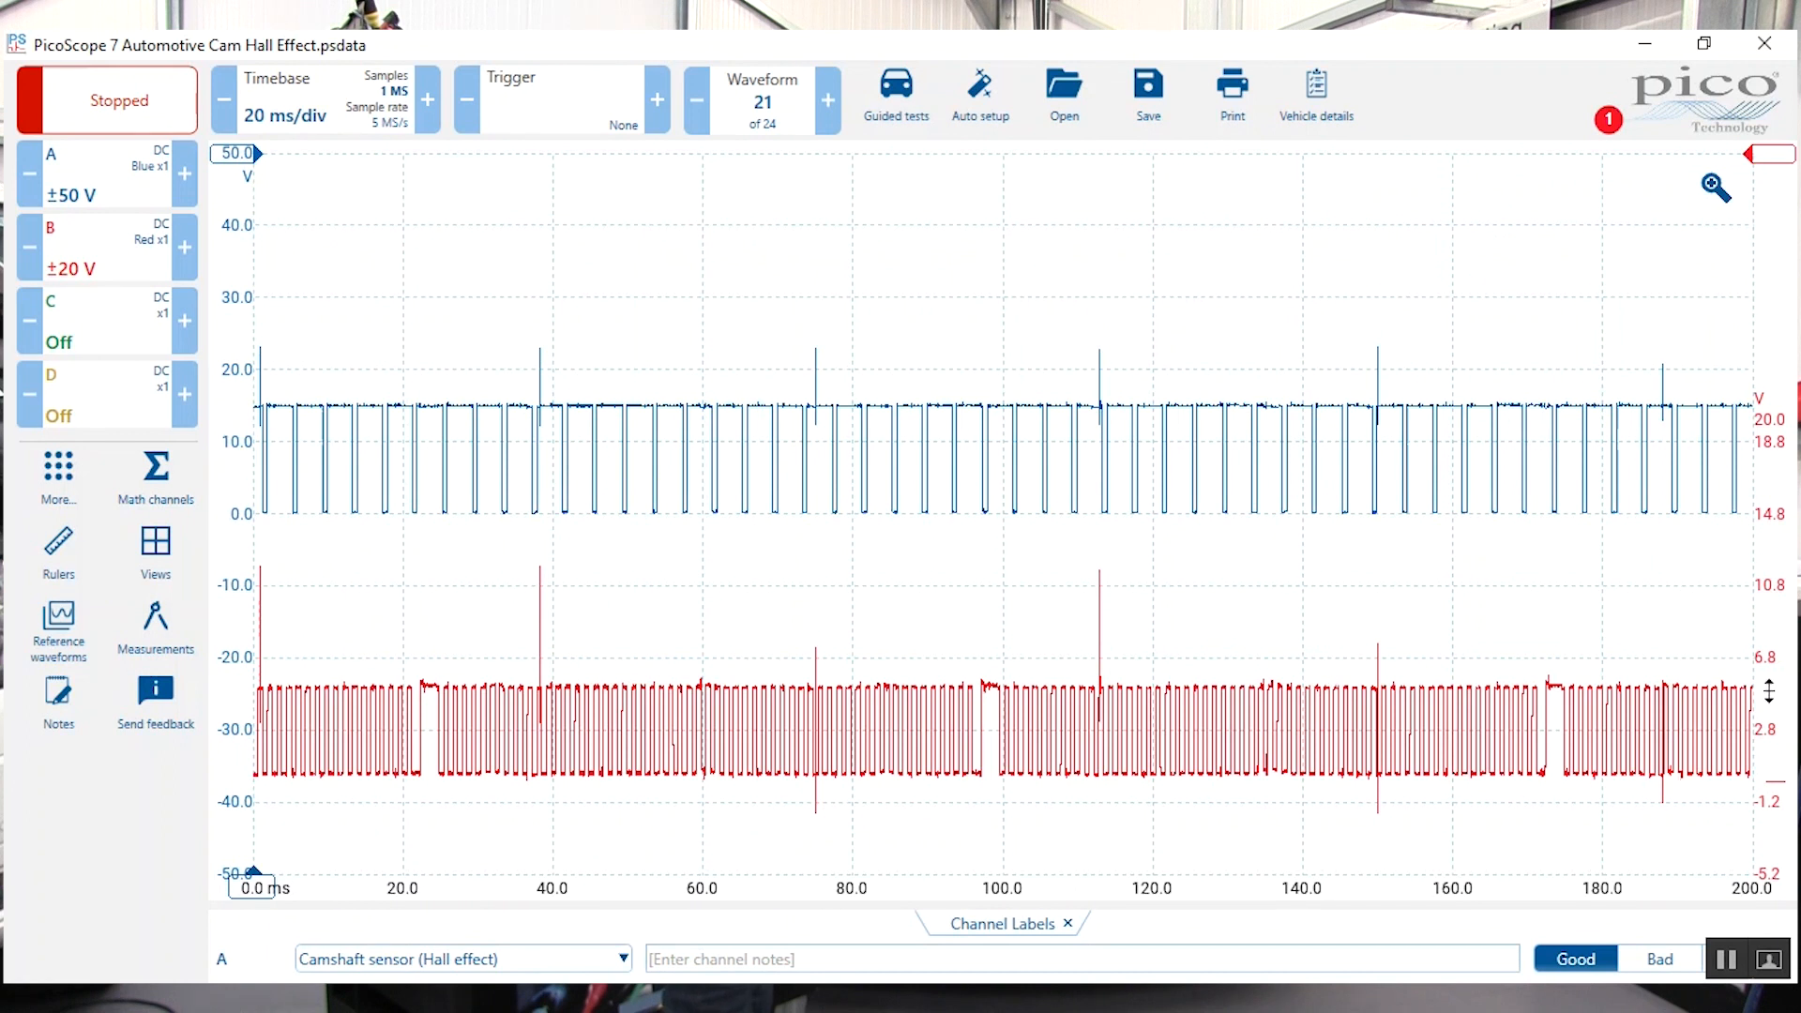
Reposition the red crank trace just below the blue cam trace and place a first time ruler.
left_click_drag(1774, 588, 1690, 275)
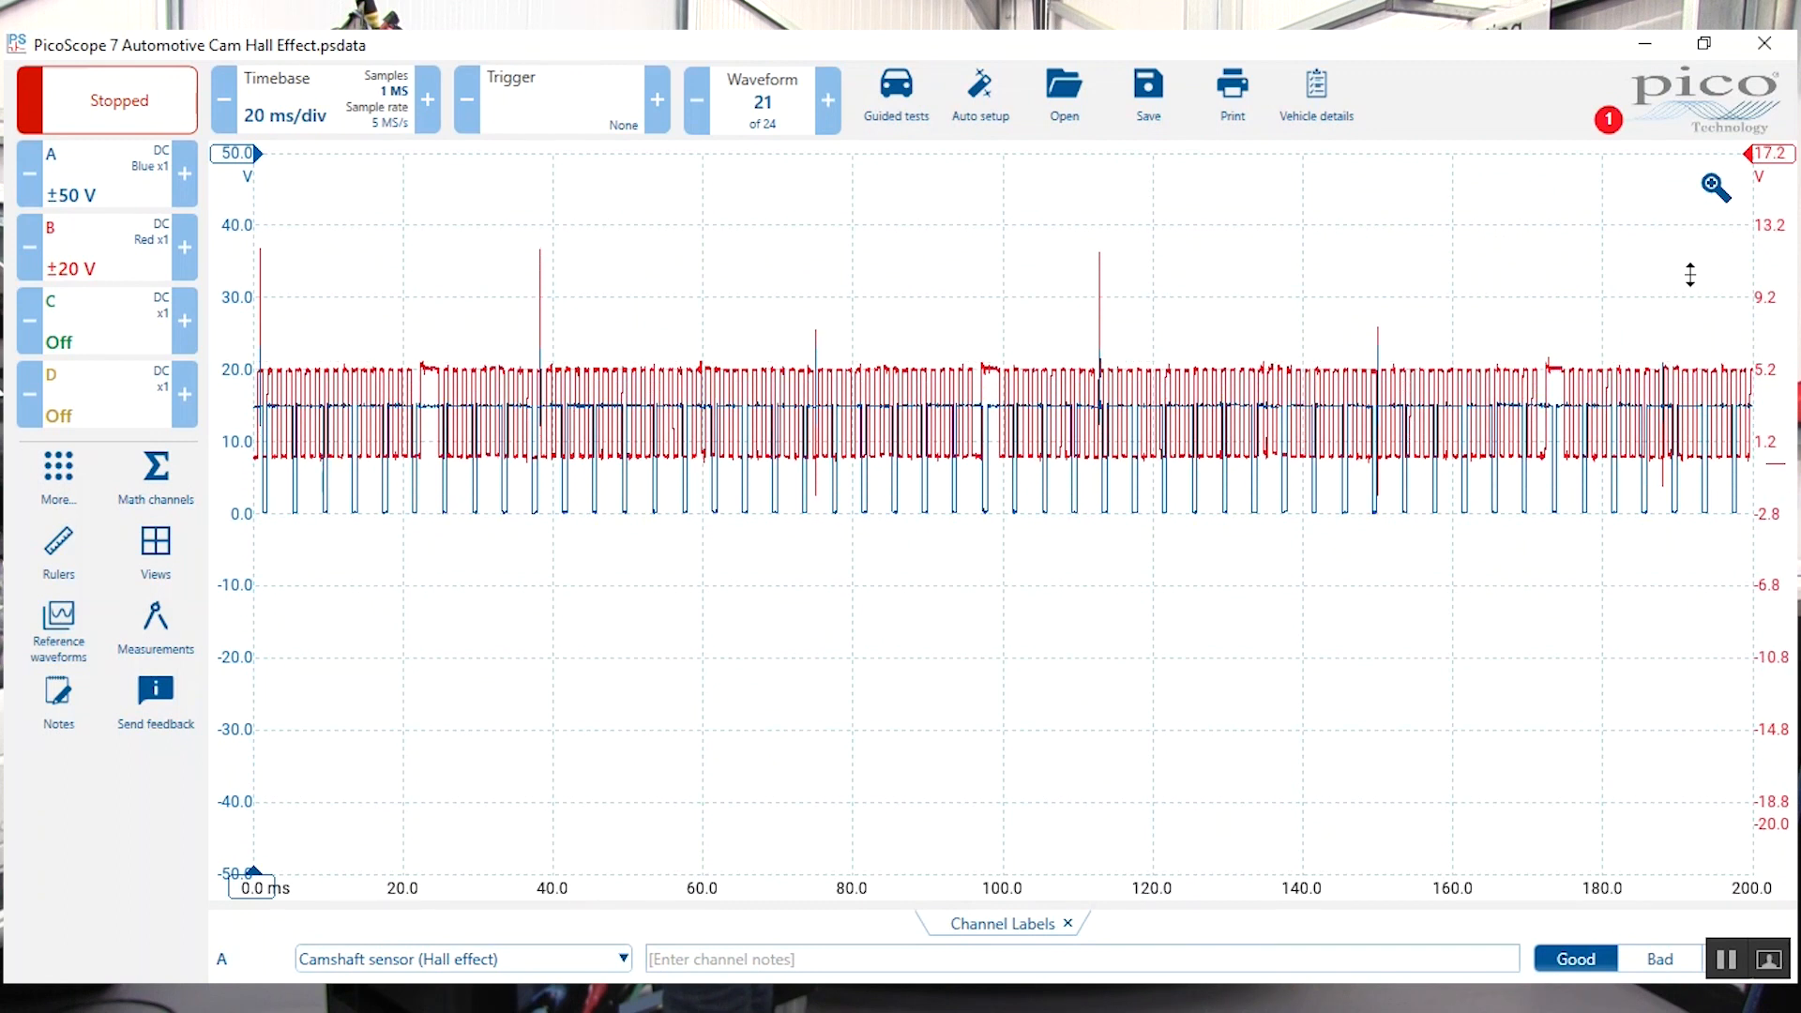
left_click_drag(1690, 275, 1654, 514)
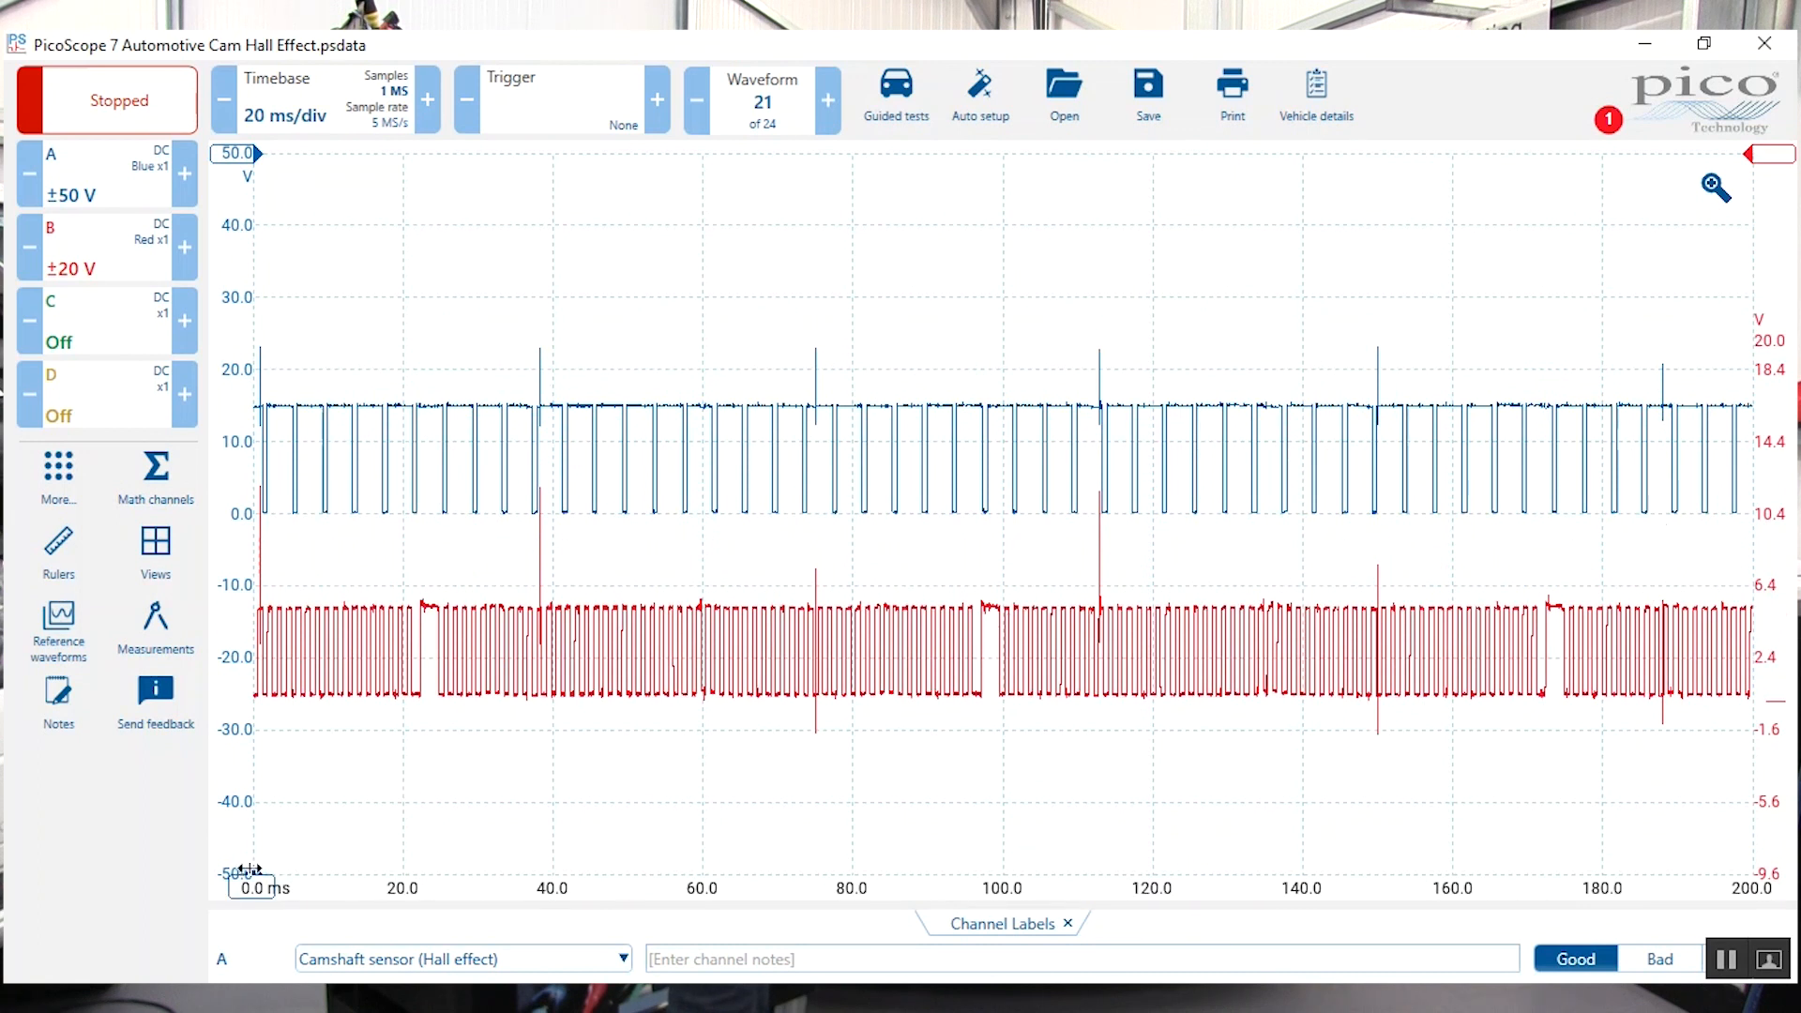
mouse_move(254, 873)
left_mouse_down()
mouse_move(539, 889)
mouse_move(444, 901)
left_mouse_up()
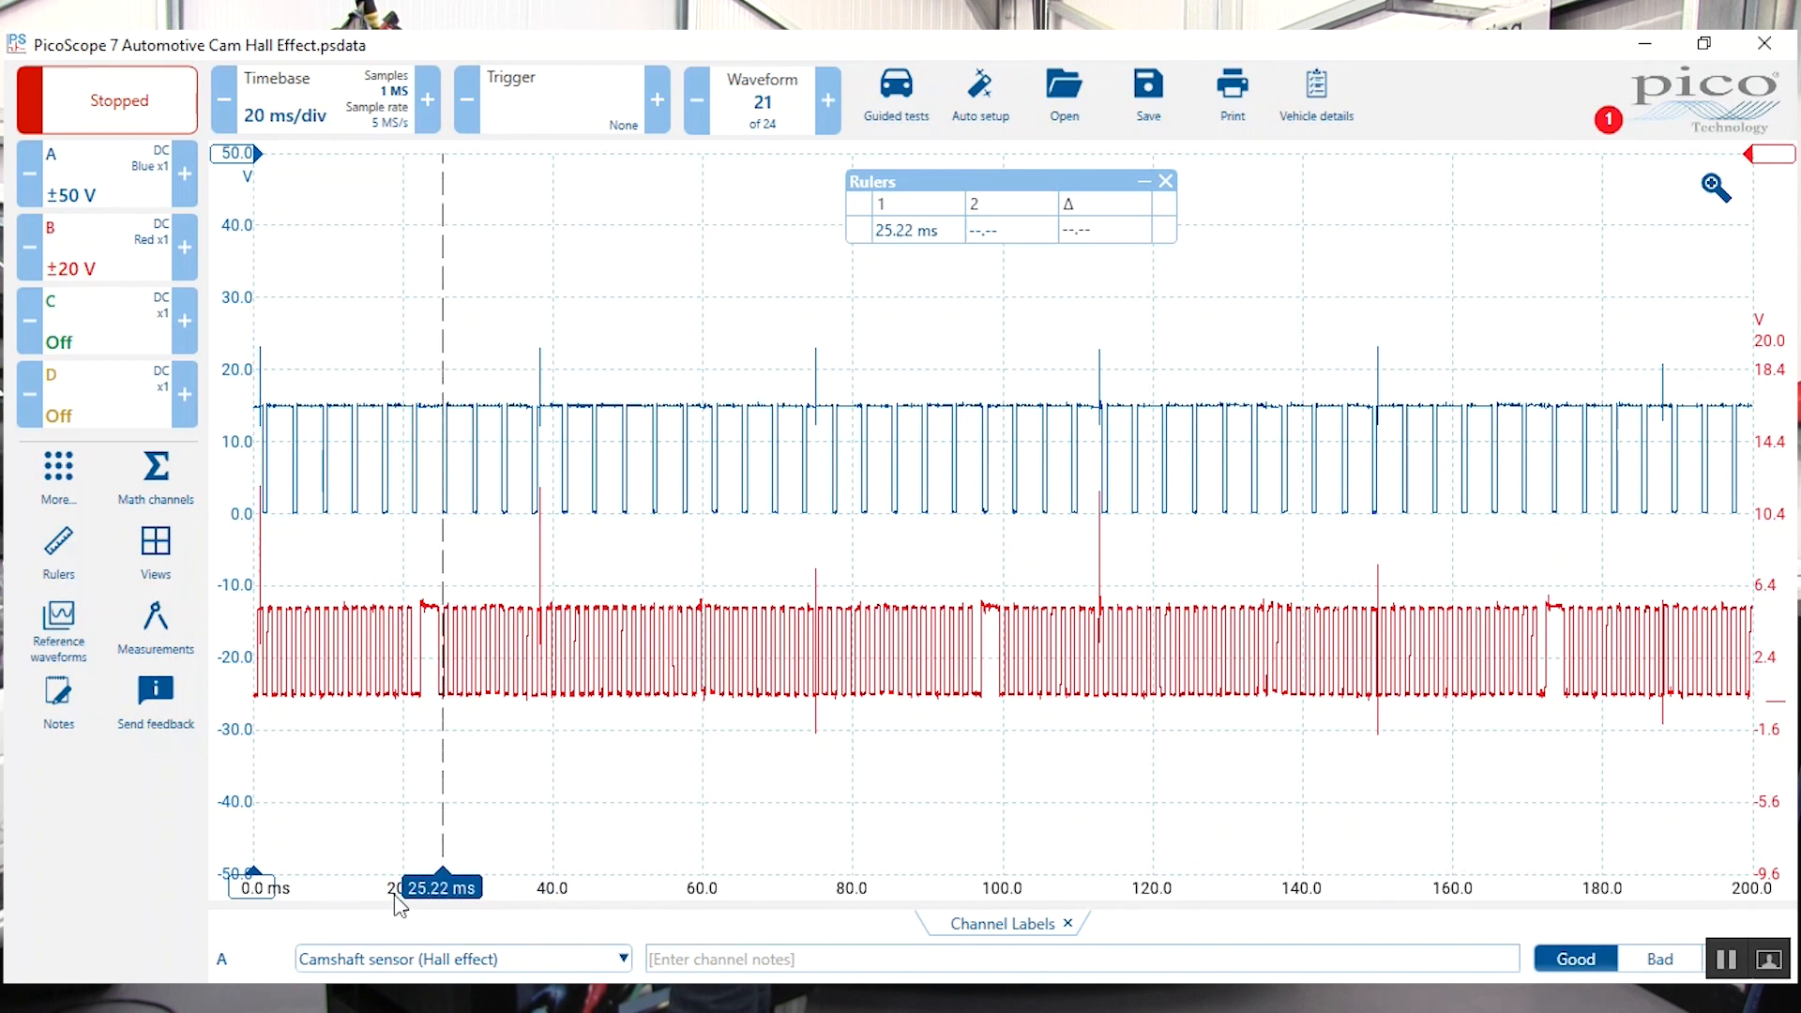
Add a second ruler at the next crank gap to read 74.26 ms and 808 RPM, then clear both rulers.
mouse_move(252, 876)
left_mouse_down()
mouse_move(1161, 887)
mouse_move(993, 962)
left_mouse_up()
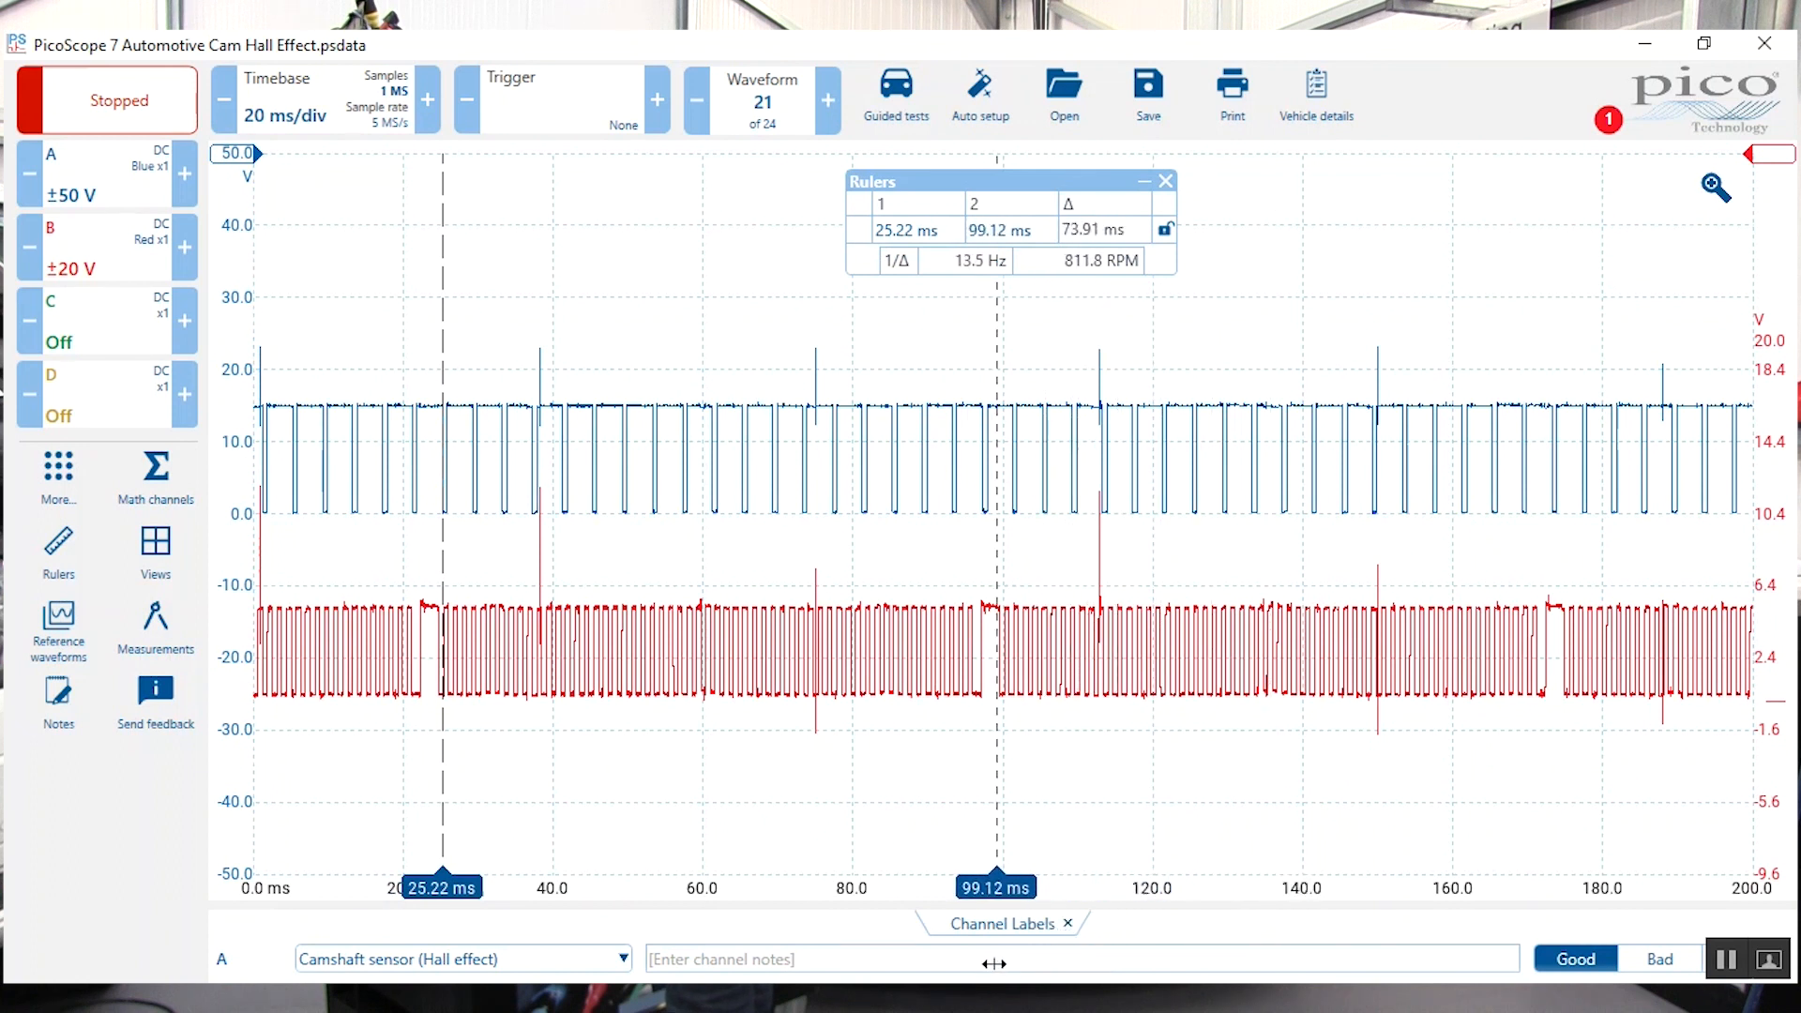
left_click_drag(994, 963, 998, 964)
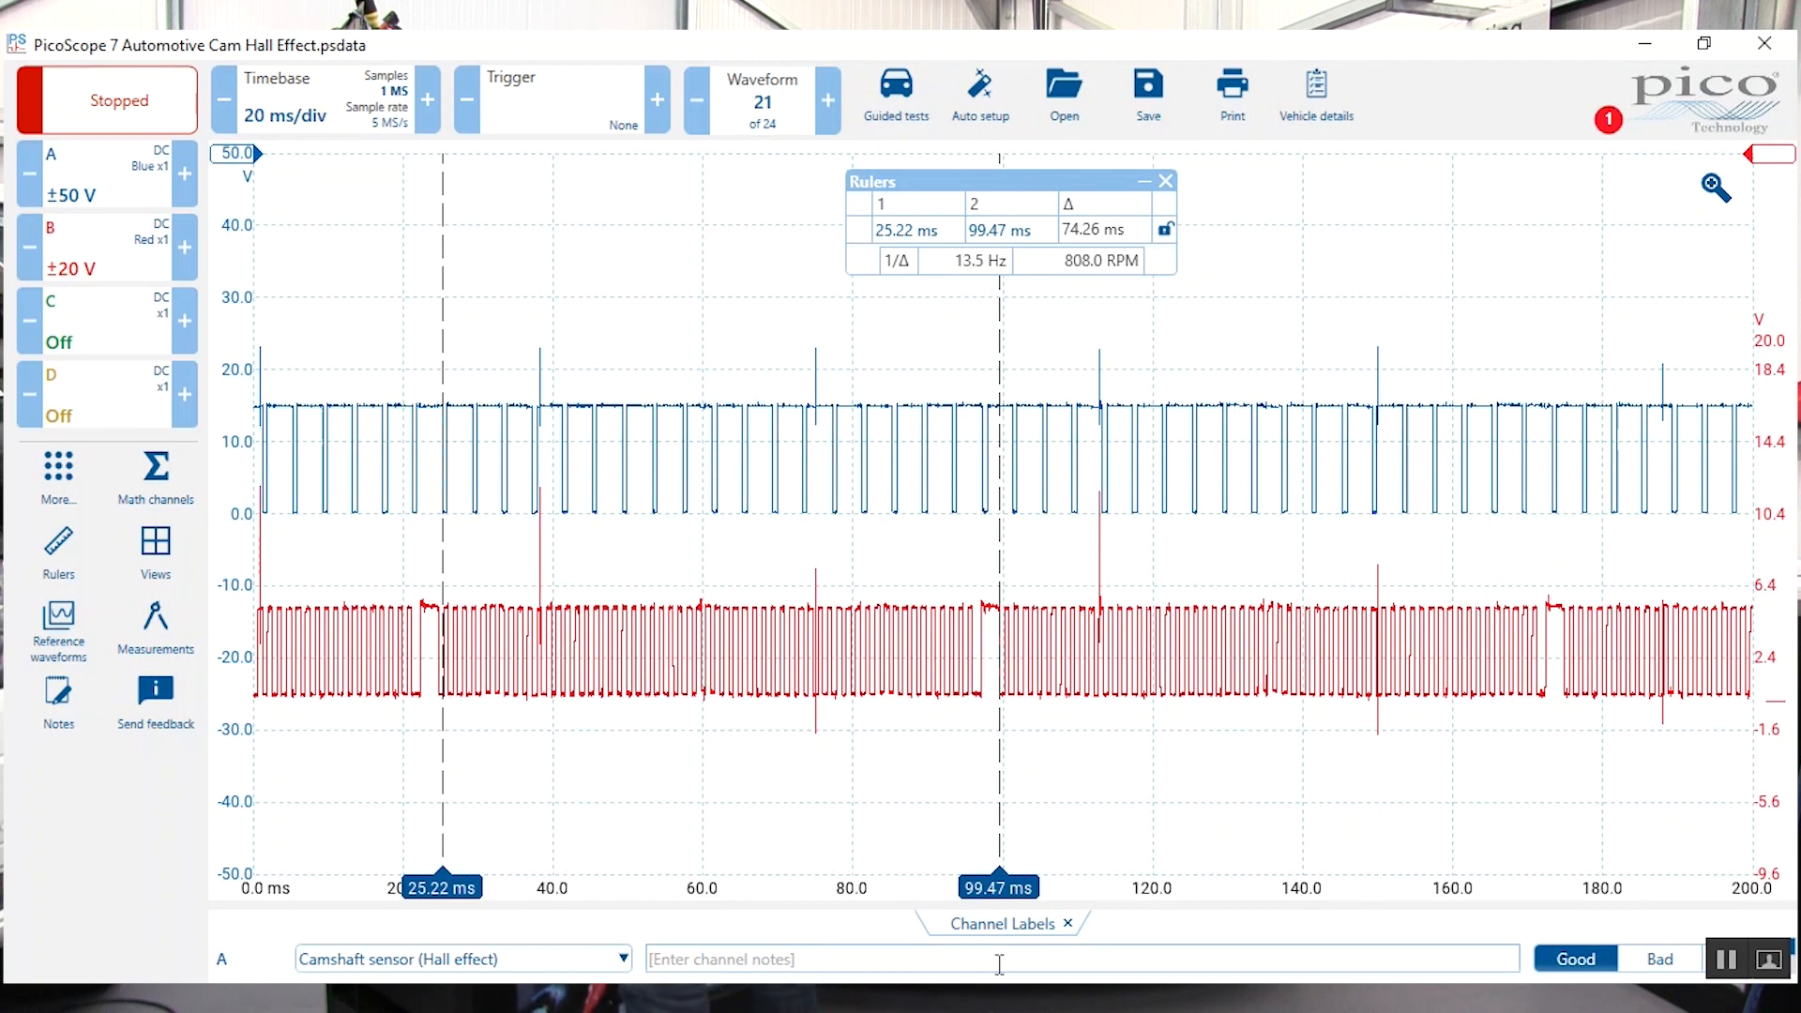
left_click(1167, 182)
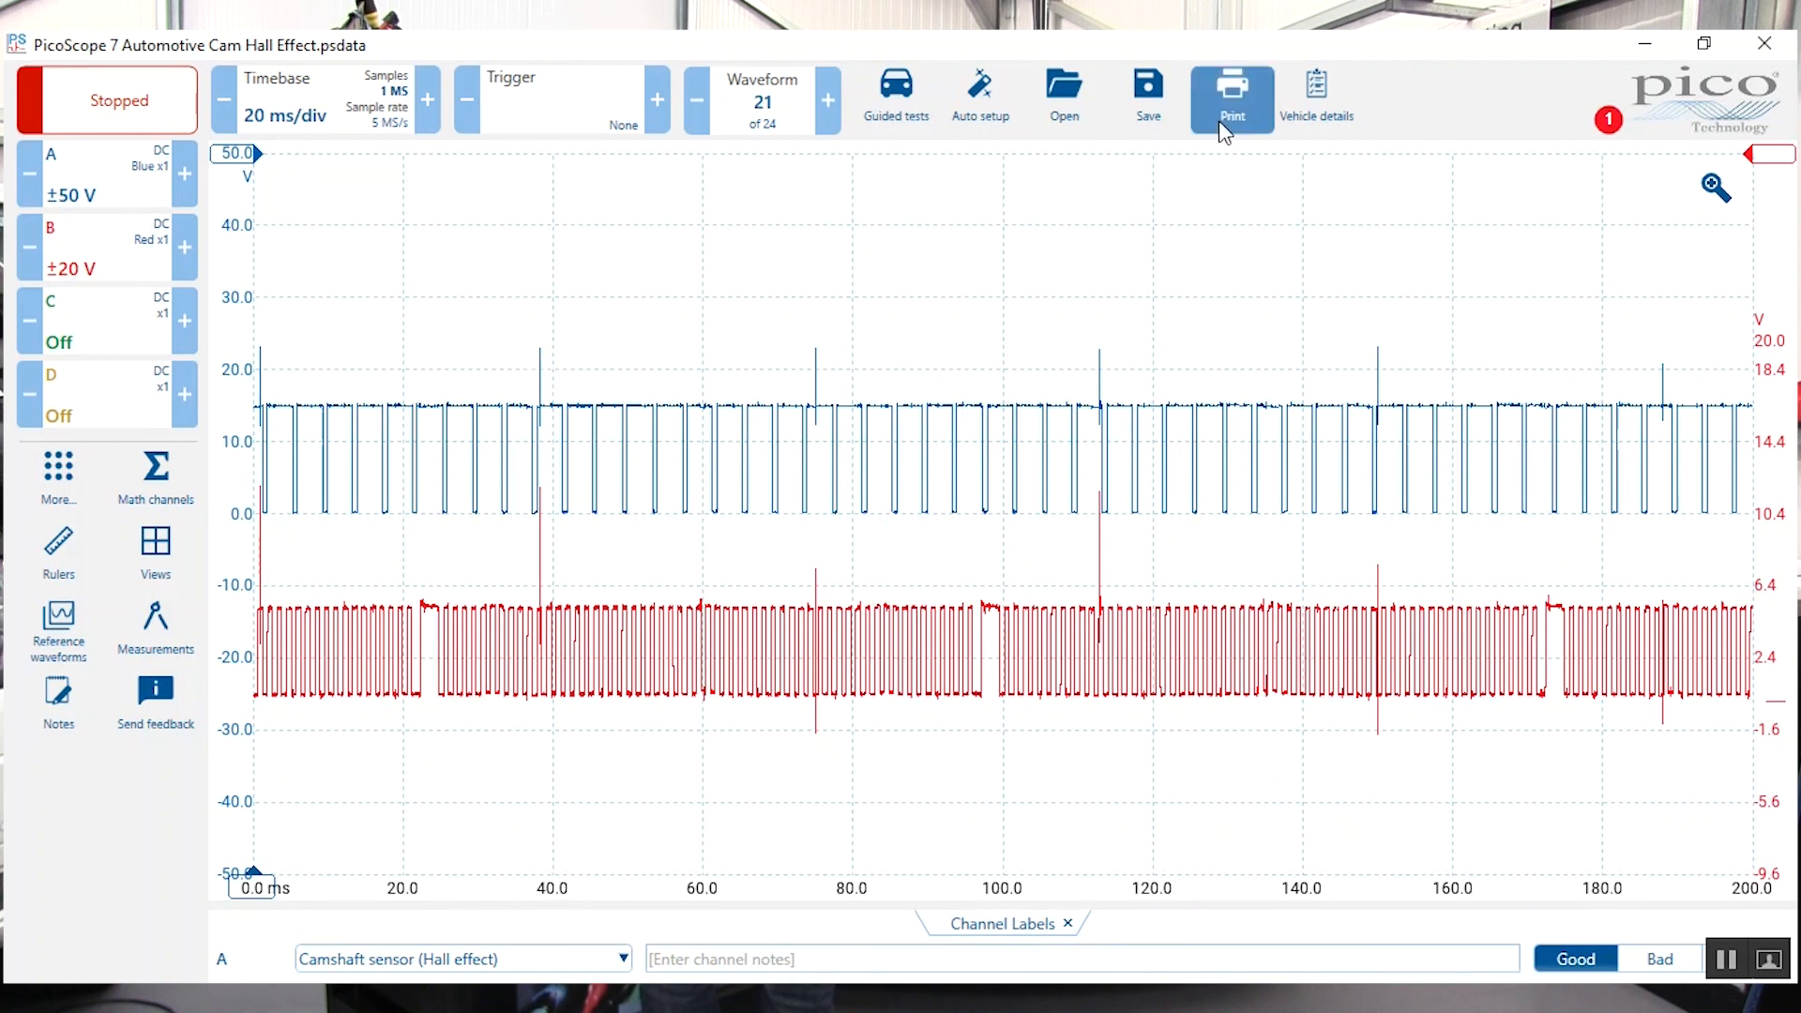
Review and confirm the vehicle details for the 2002 Audi A2 1.6 petrol, engine code BAD.
left_click(1322, 96)
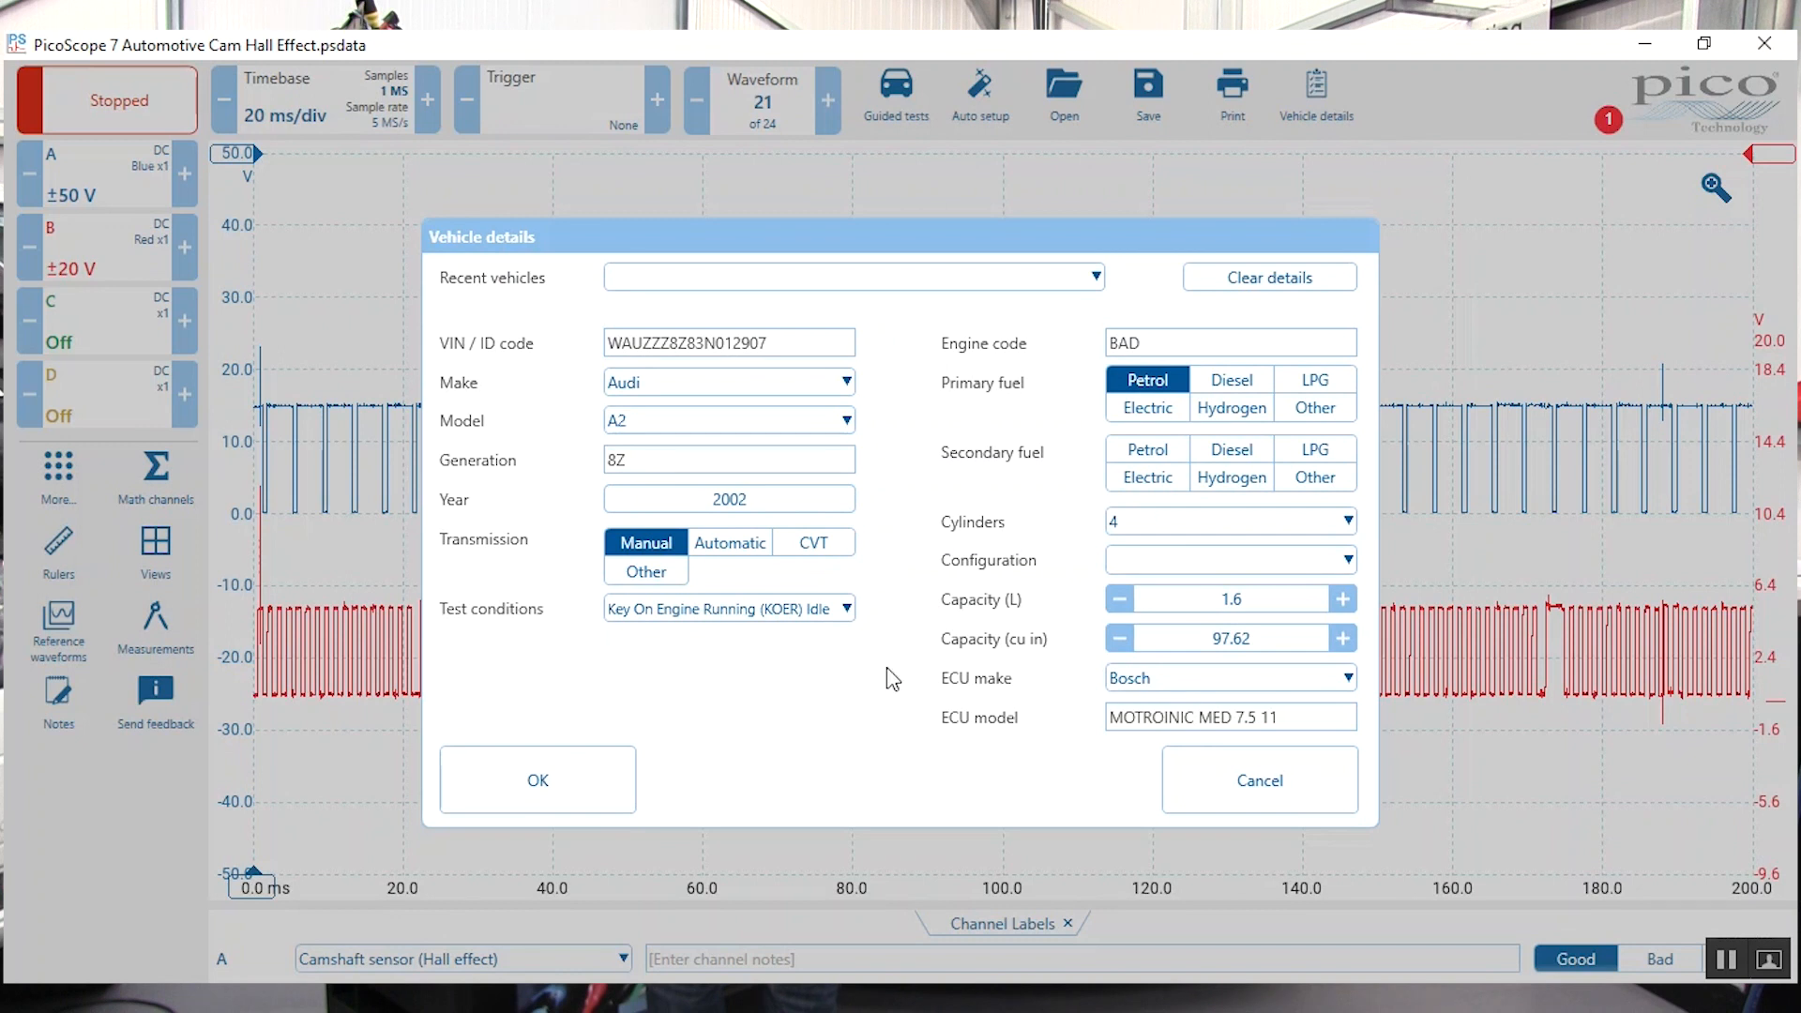
left_click(597, 787)
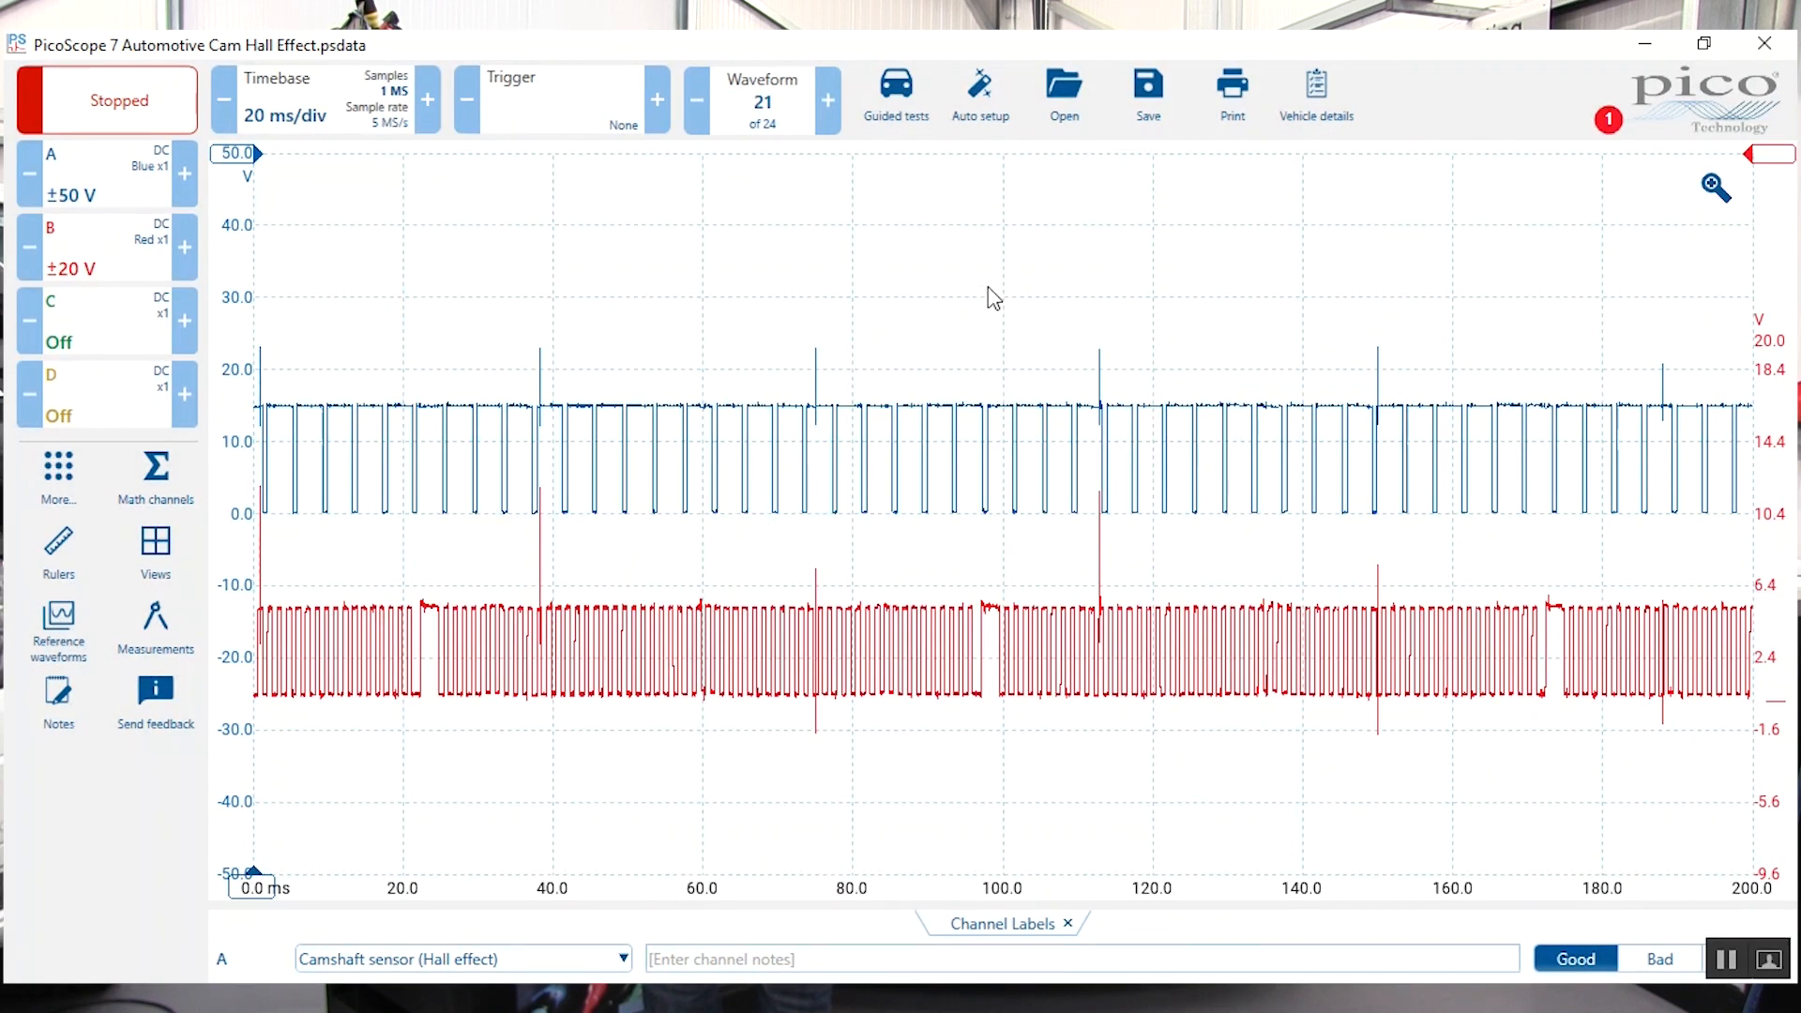
Reopen the Cam Hall Effect.psdata capture from Recent files.
left_click(1082, 106)
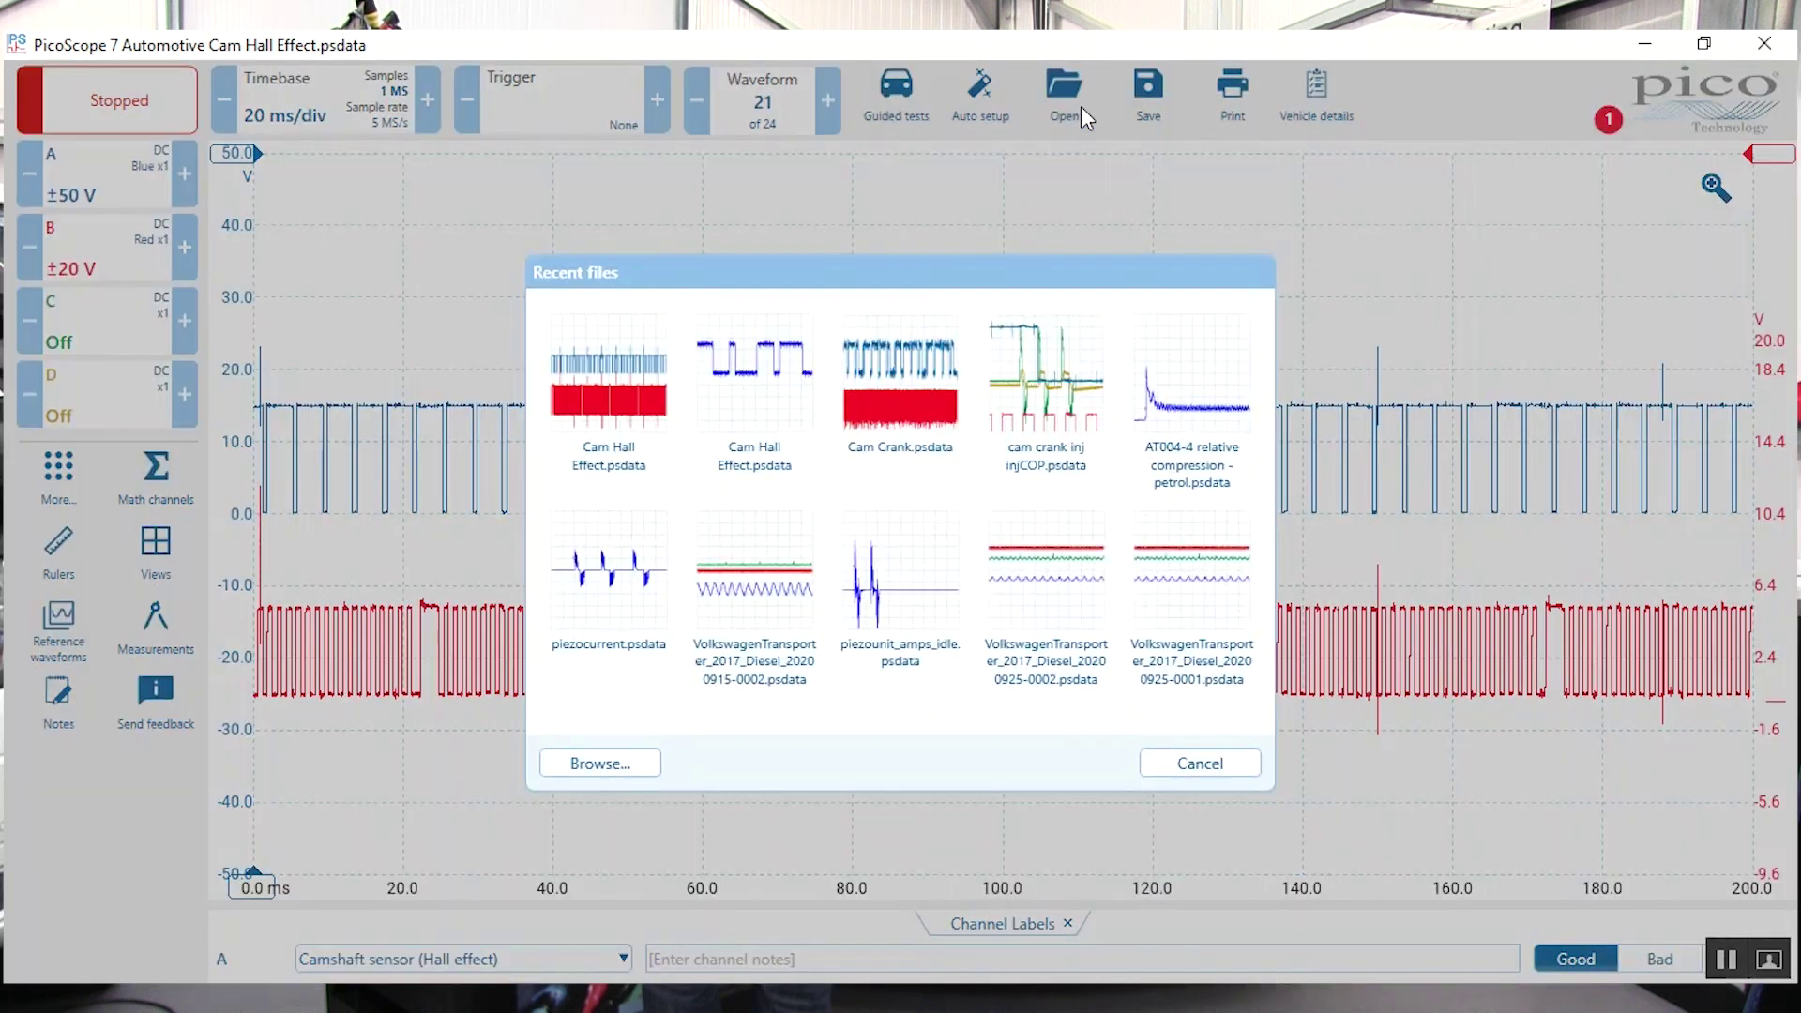
left_click(585, 421)
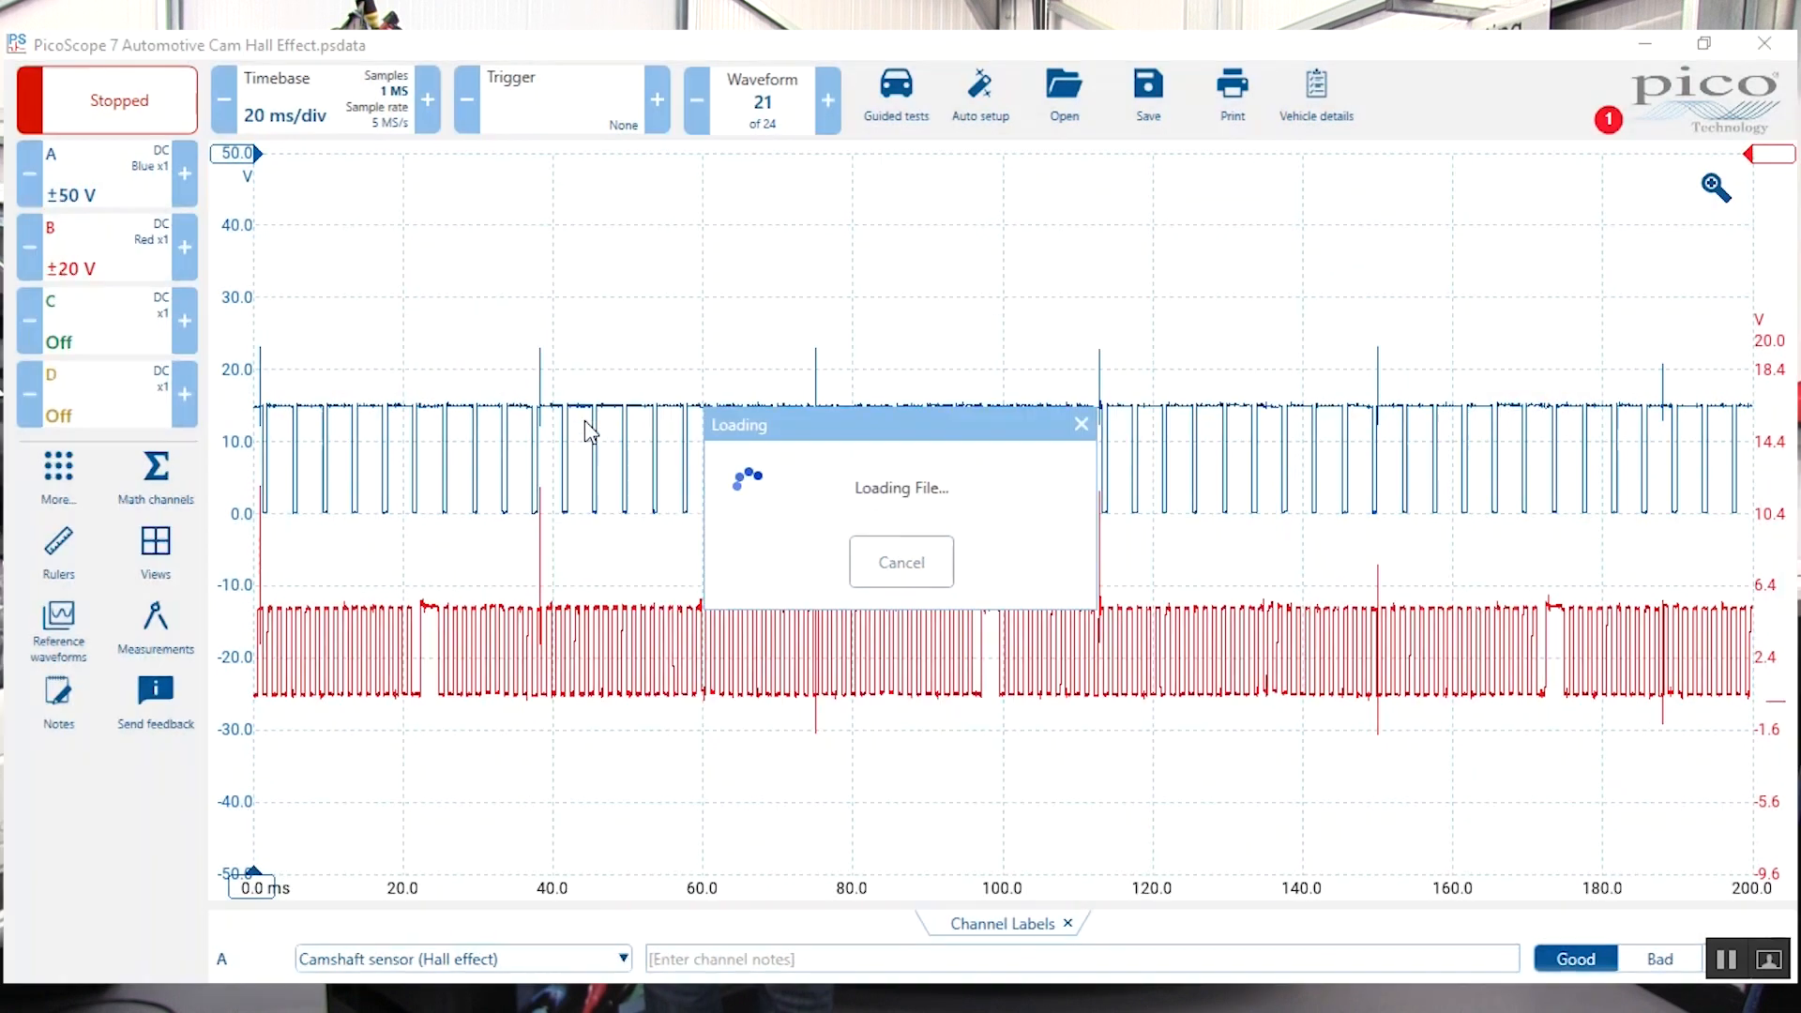